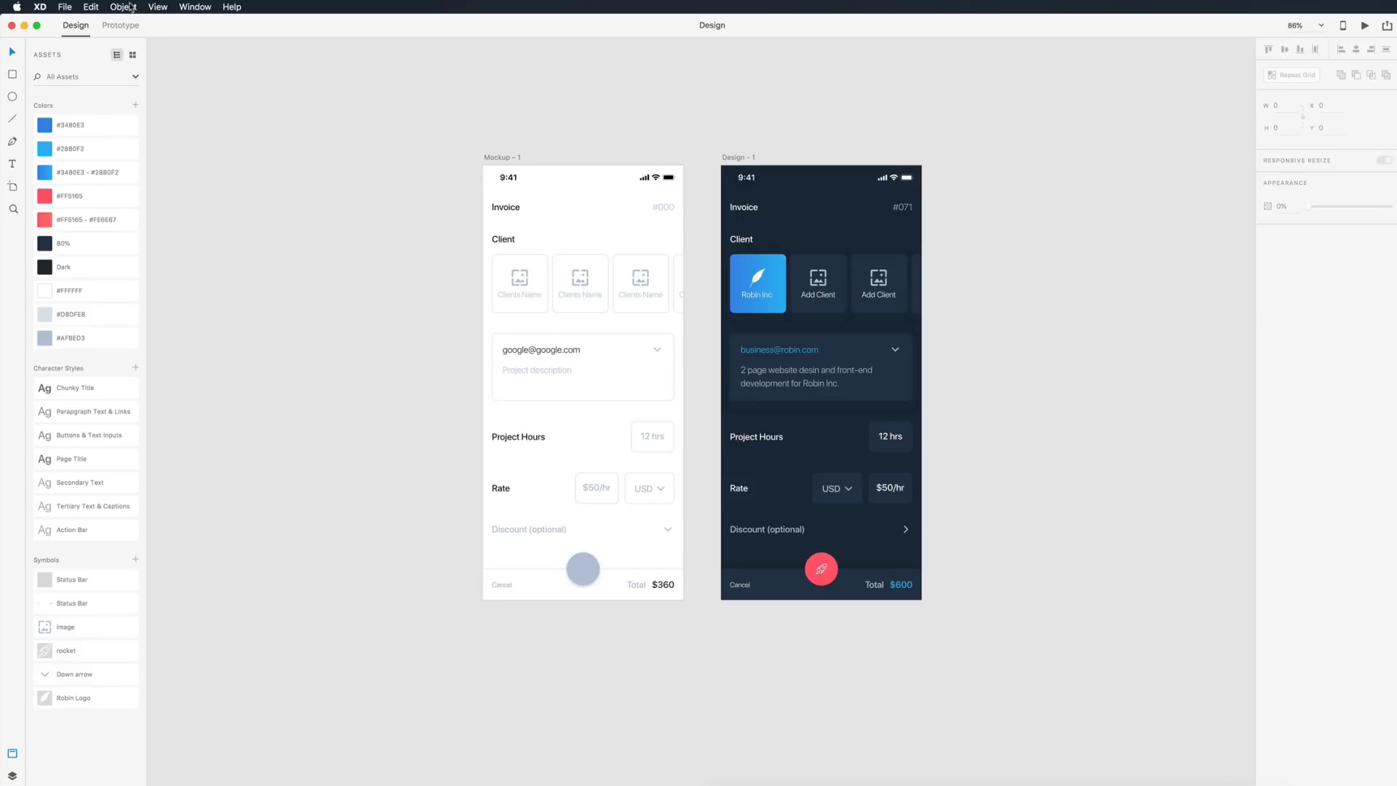
- Confirm spell checking is on, then correct 'desin' to 'design' in the dark invoice's project description
{"action": "left_click", "coordinate": [88, 7]}
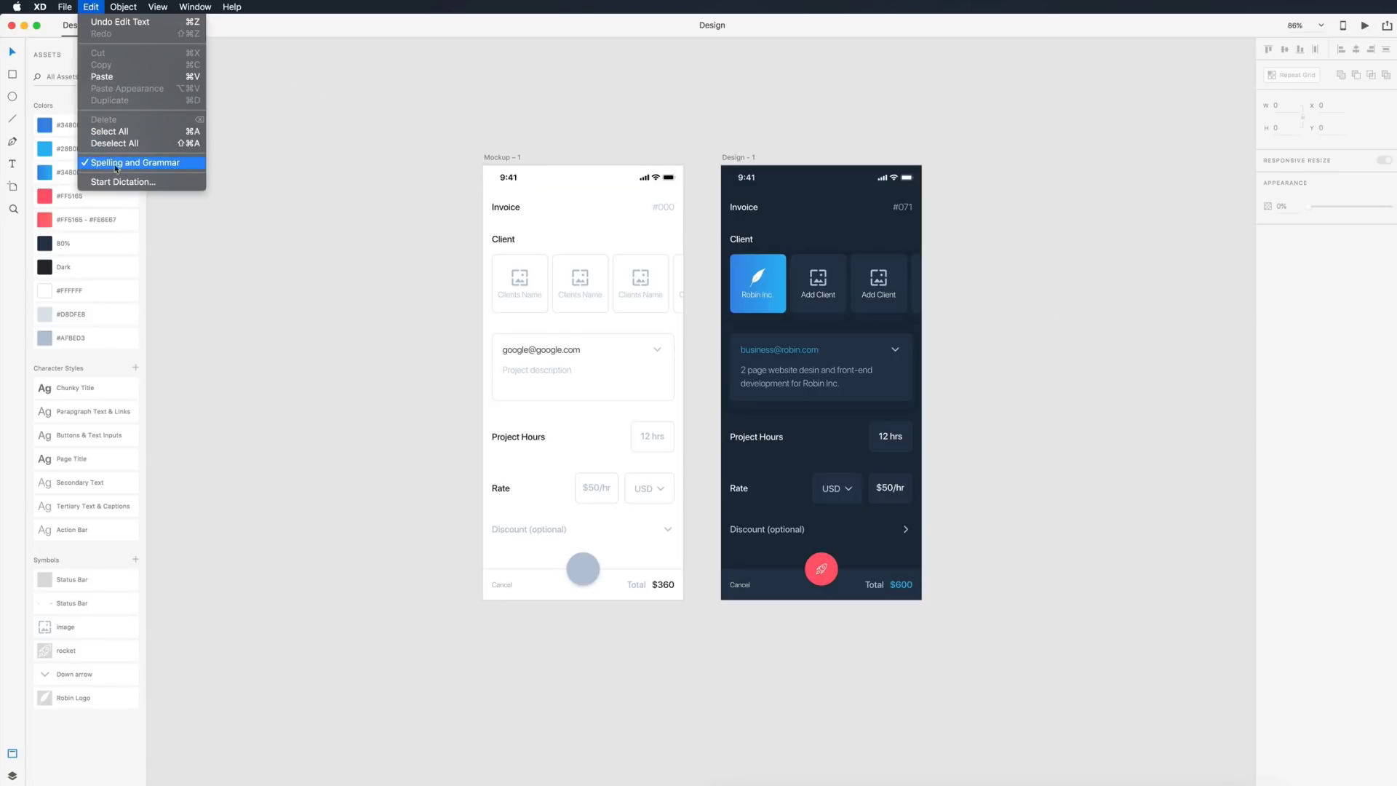
{"action": "left_click", "coordinate": [345, 341]}
{"action": "scroll", "coordinate": [806, 377], "scroll_direction": "up", "scroll_amount": 5}
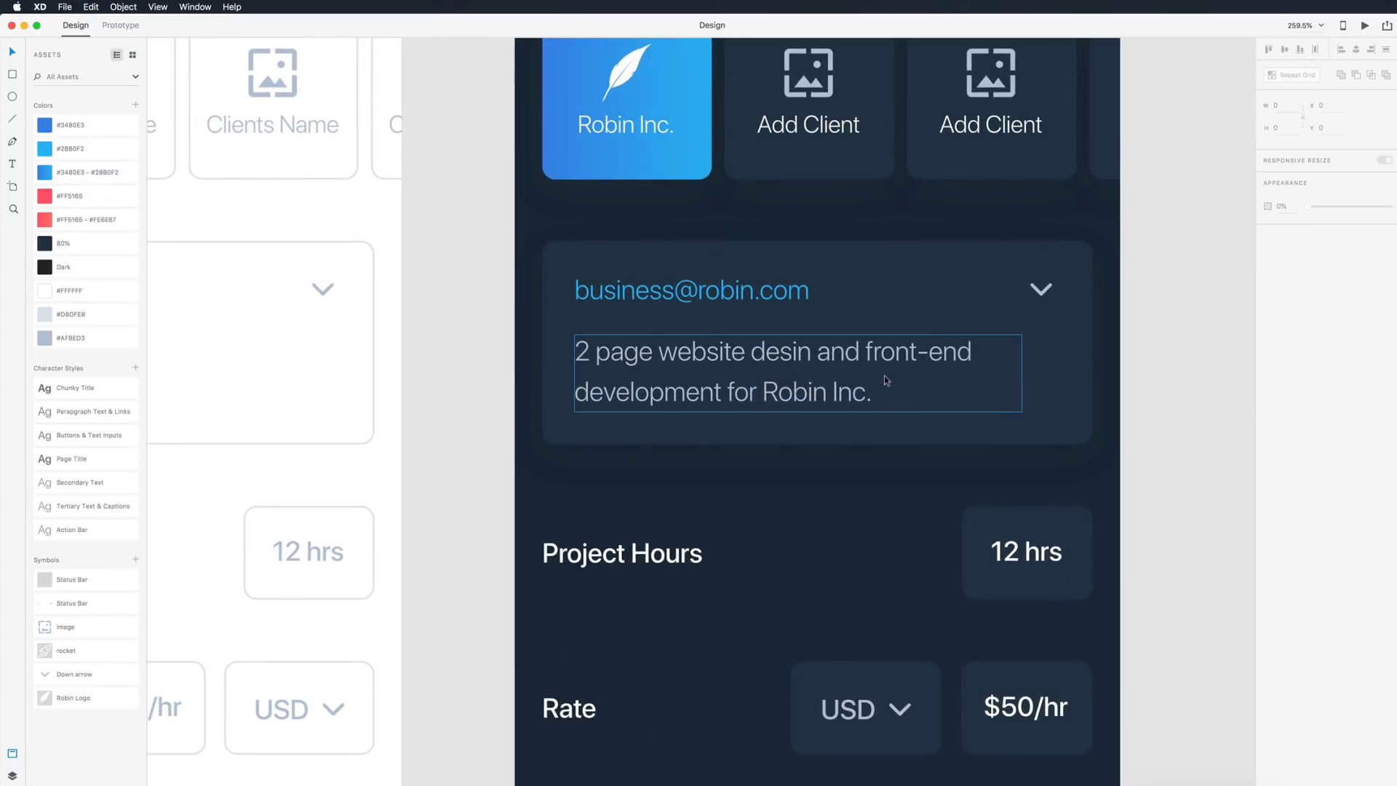
{"action": "left_click", "coordinate": [812, 354]}
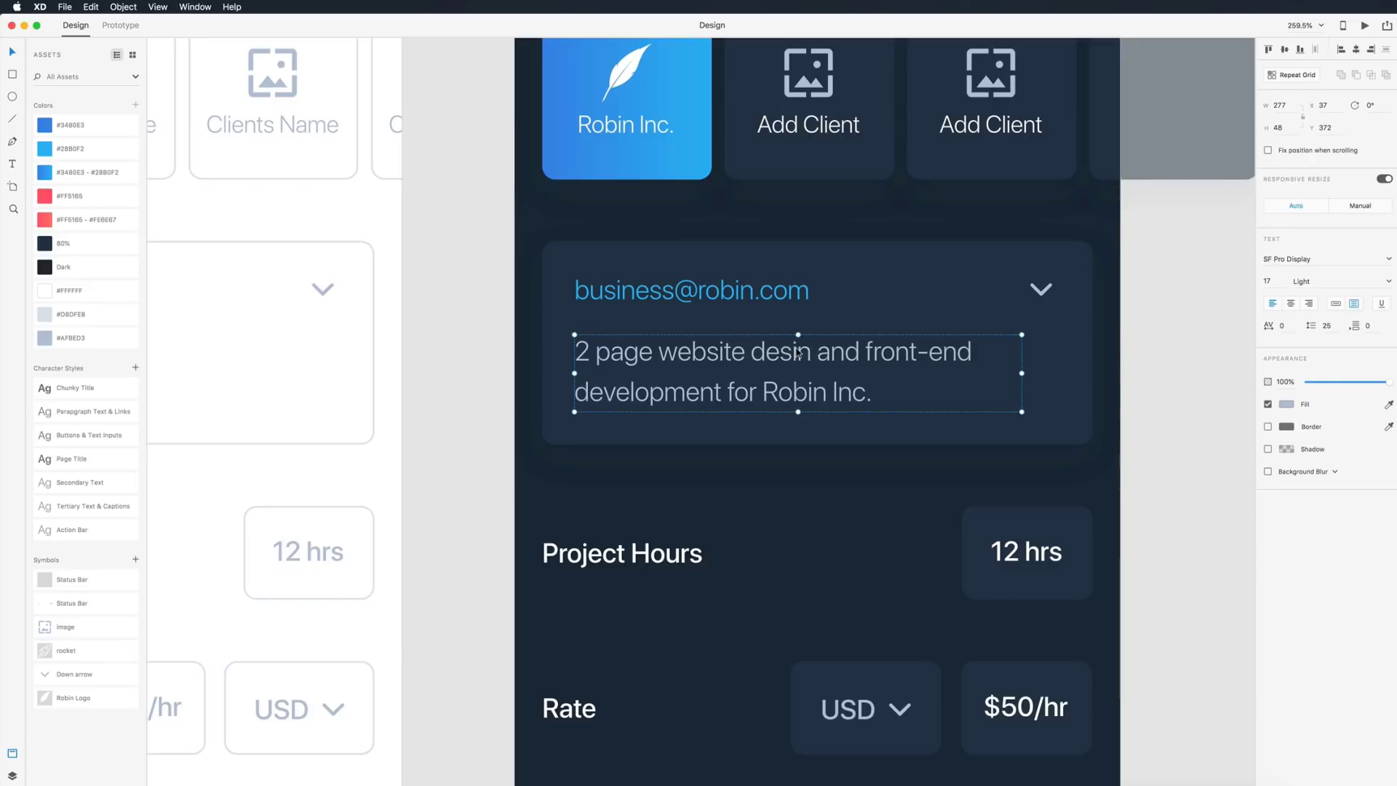
{"action": "double_click", "coordinate": [796, 347]}
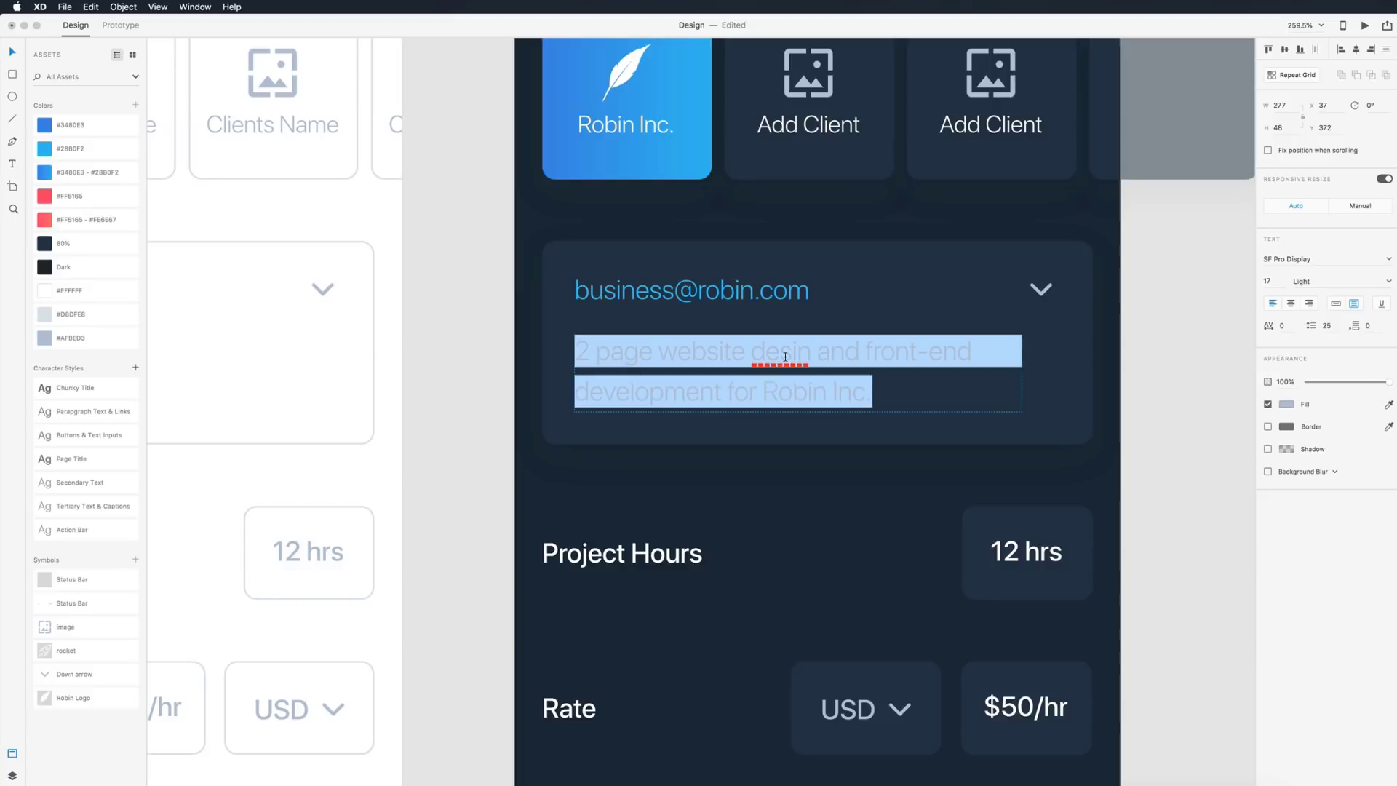
{"action": "left_click", "coordinate": [785, 356]}
{"action": "right_click", "coordinate": [785, 359]}
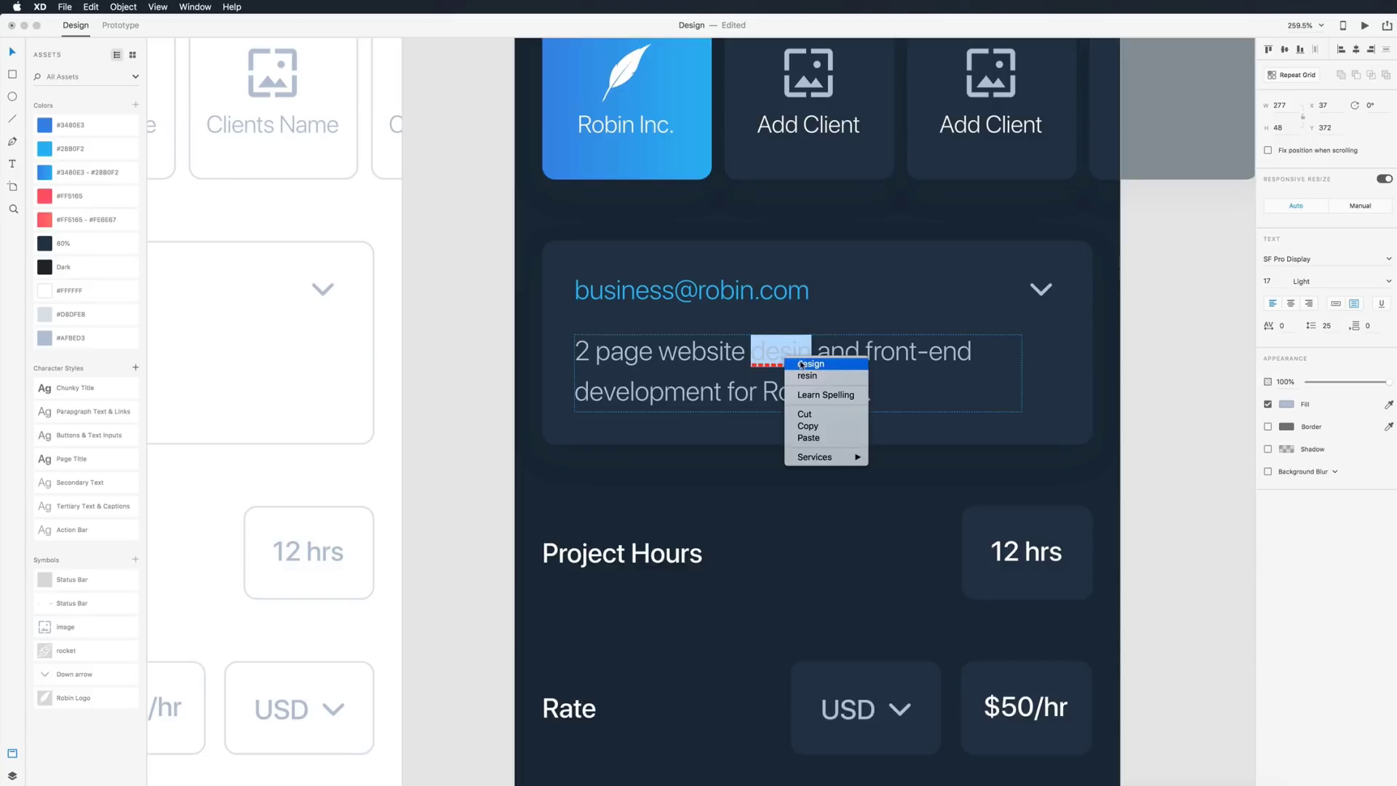
{"action": "left_click", "coordinate": [809, 363]}
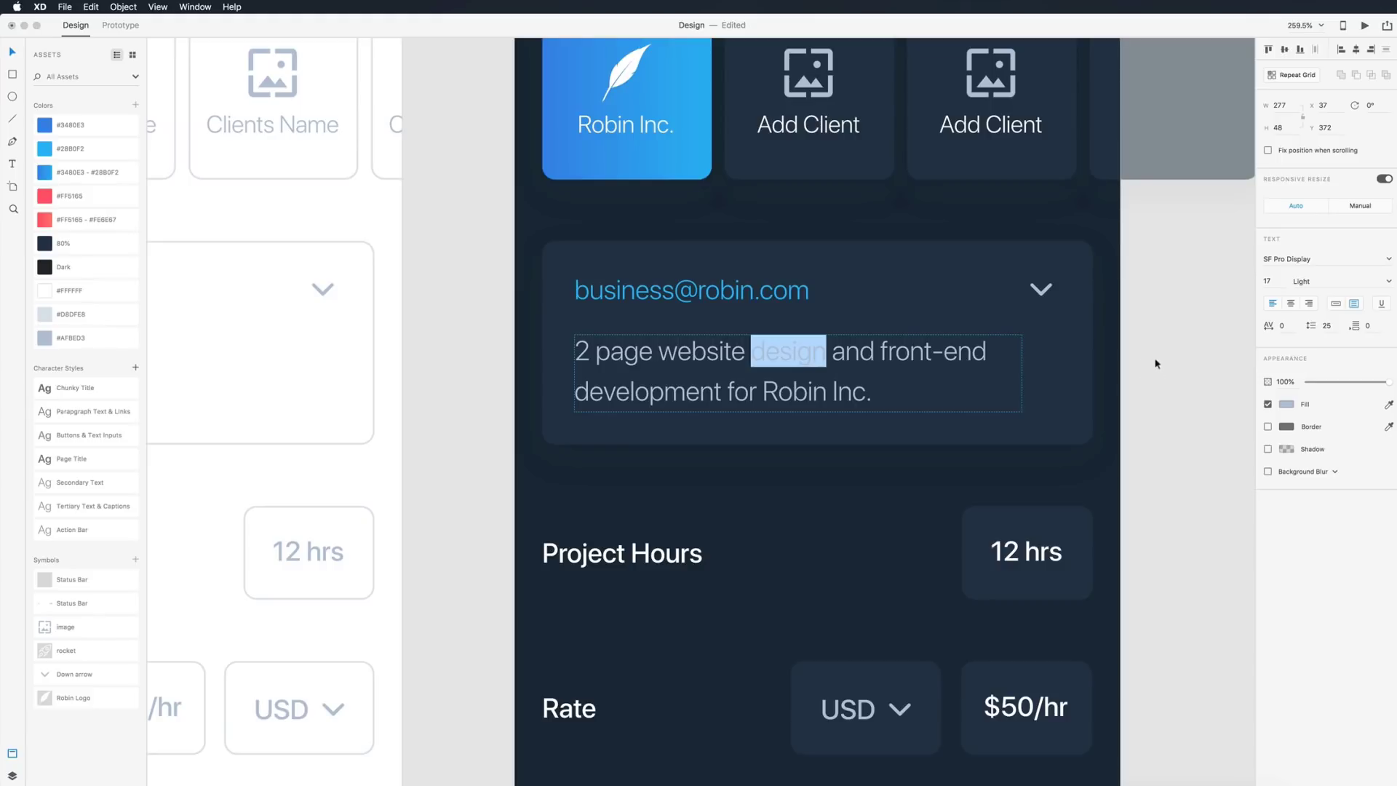
{"action": "key", "text": "Escape"}
{"action": "key", "text": "Escape"}
{"action": "key", "text": "super+0"}
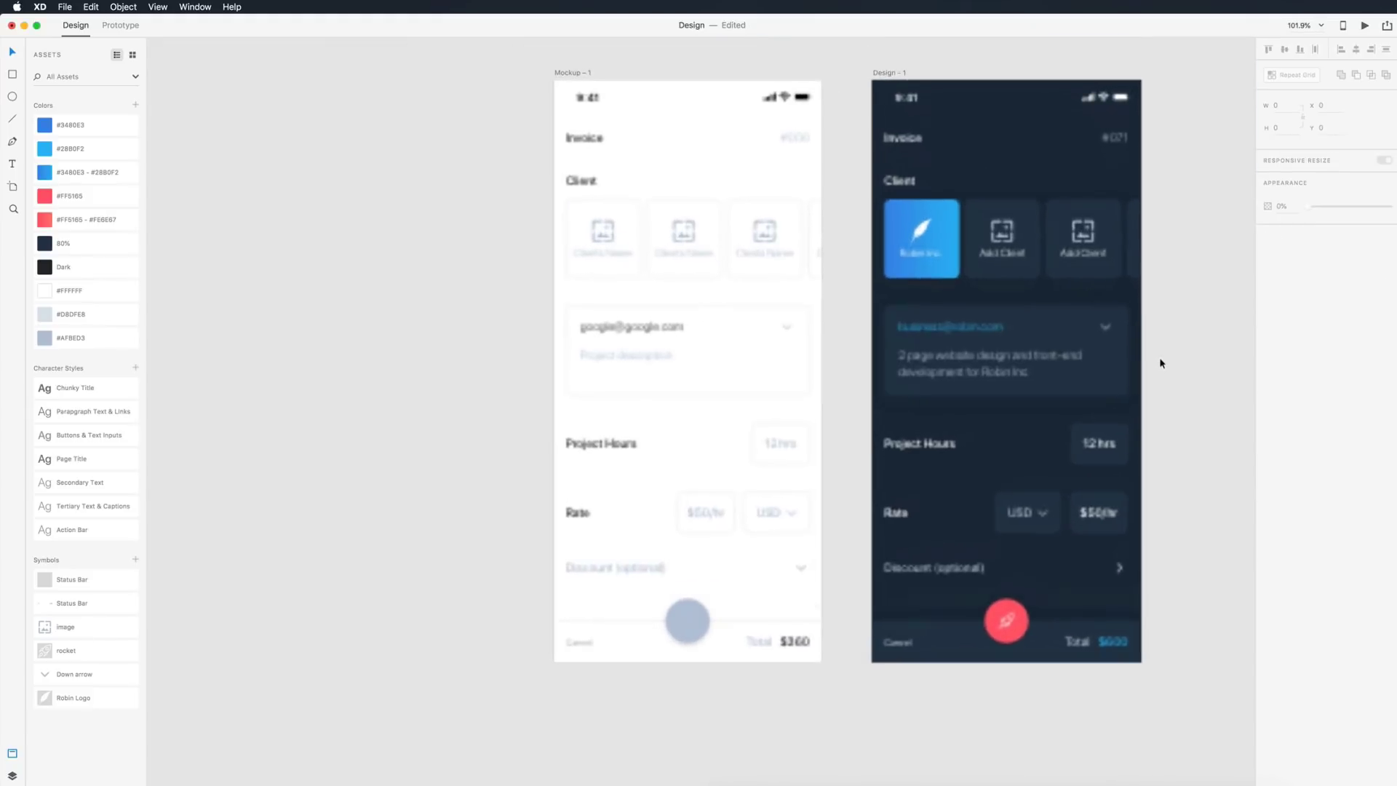
{"action": "scroll", "coordinate": [1161, 363], "scroll_direction": "up", "scroll_amount": 3}
{"action": "scroll", "coordinate": [1161, 362], "scroll_direction": "right", "scroll_amount": 3}
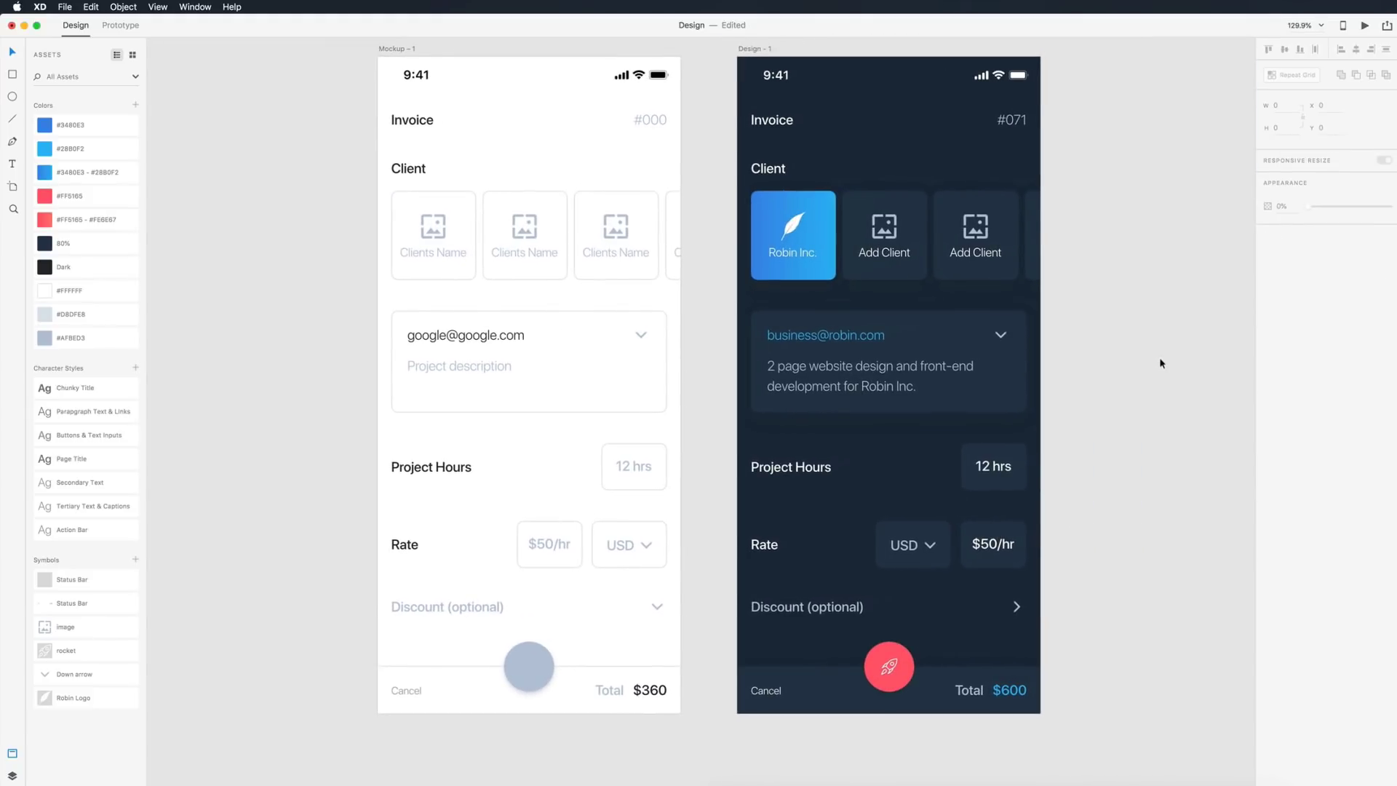
{"action": "scroll", "coordinate": [1161, 363], "scroll_direction": "down", "scroll_amount": 1}
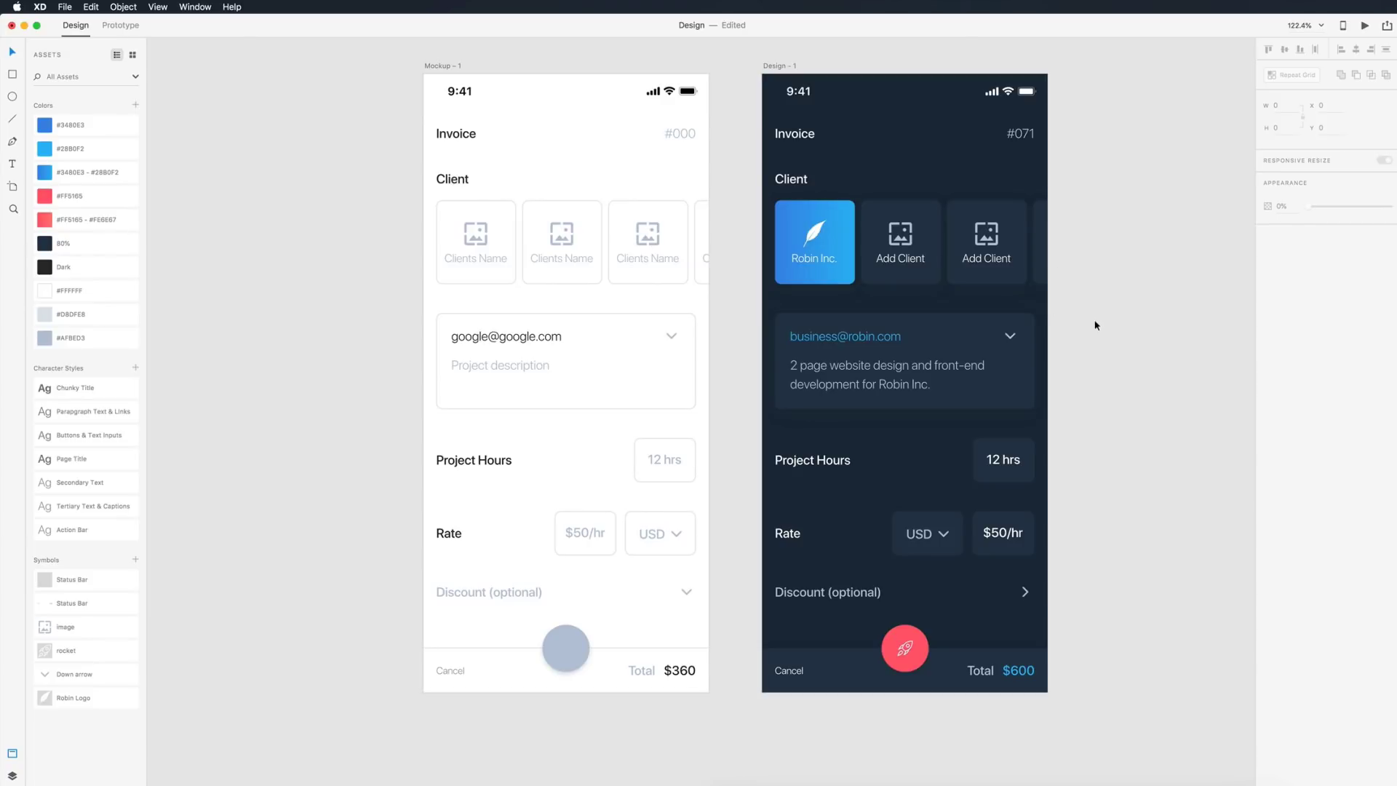
{"action": "scroll", "coordinate": [1096, 325], "scroll_direction": "down", "scroll_amount": 3}
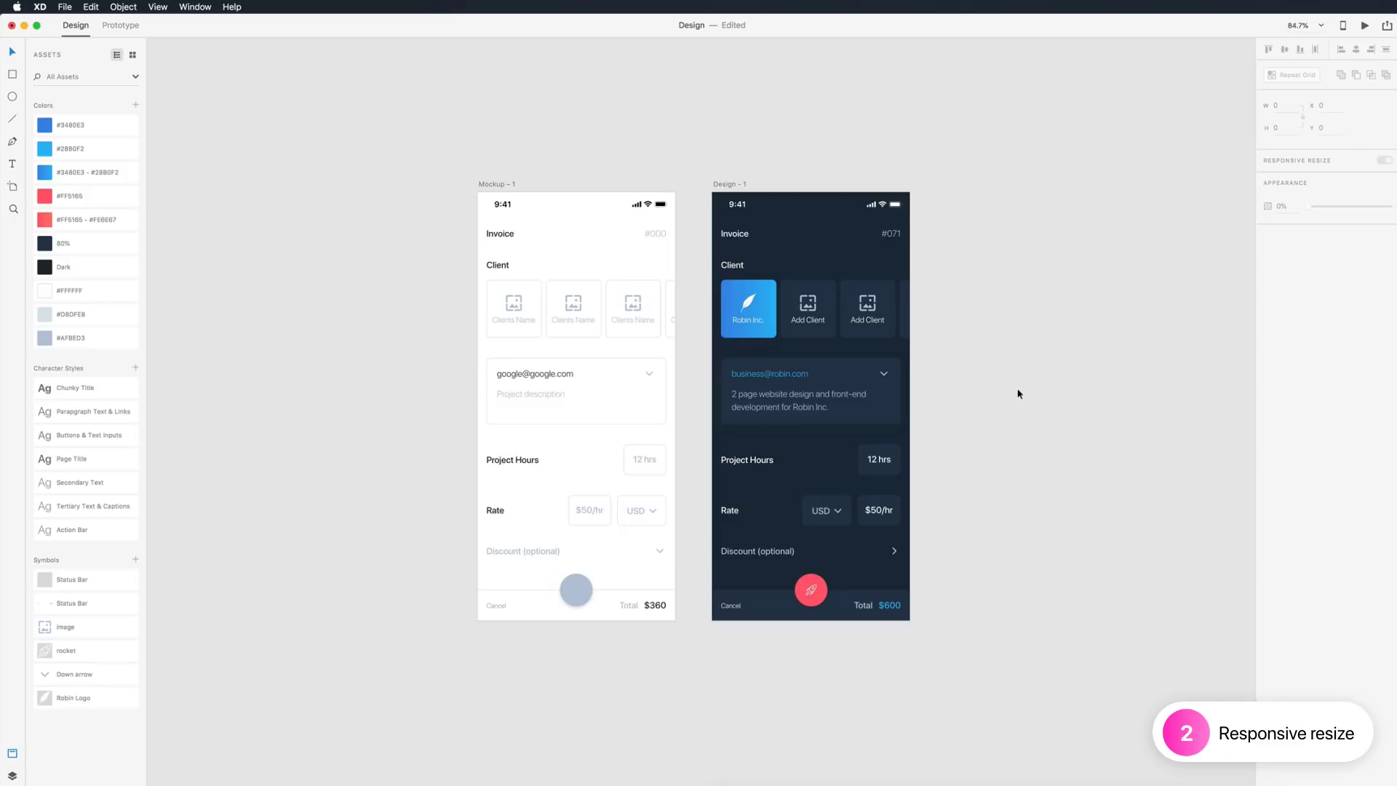
{"action": "scroll", "coordinate": [1019, 393], "scroll_direction": "right", "scroll_amount": 5}
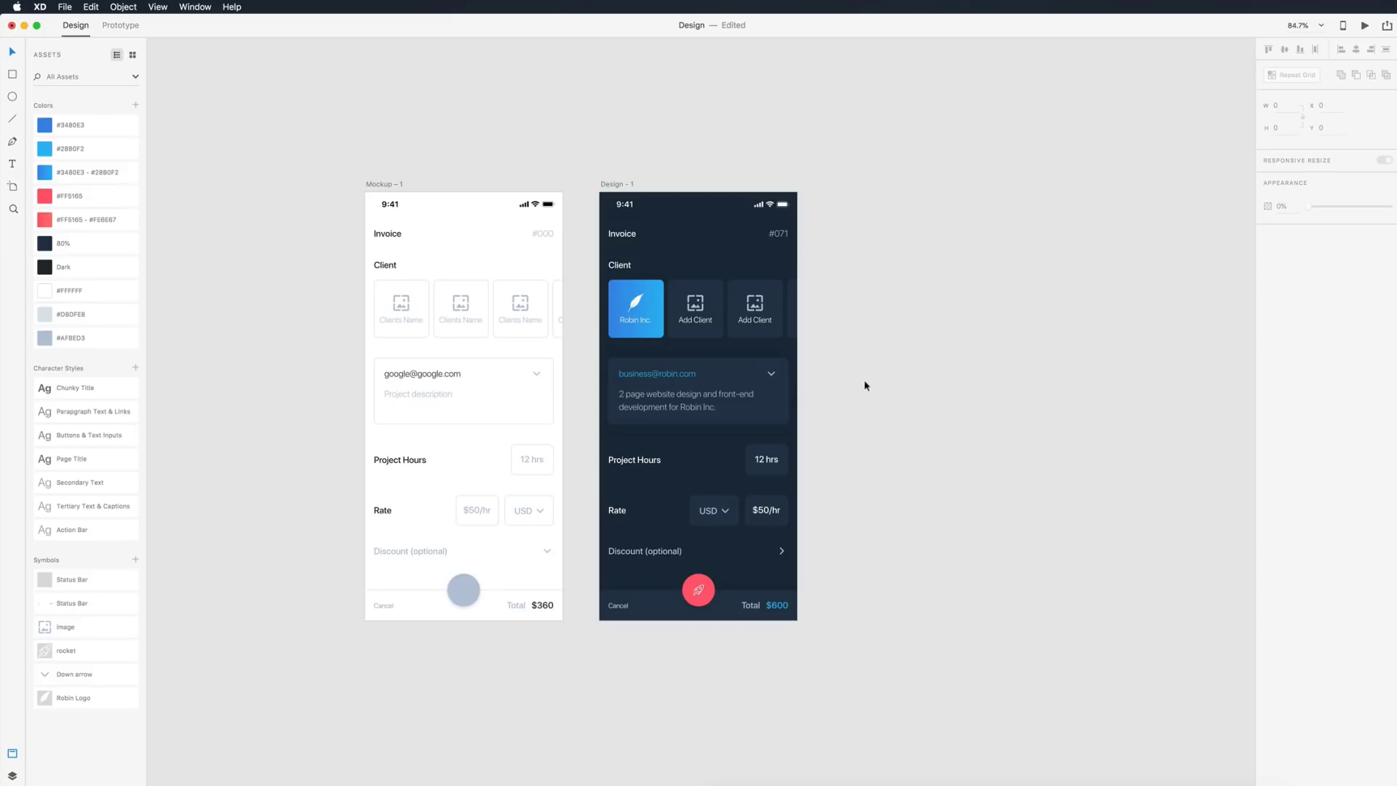
- Duplicate the dark Design - 1 artboard to create Design - 1 - 1
{"action": "left_click", "coordinate": [616, 189]}
{"action": "key", "text": "super+d"}
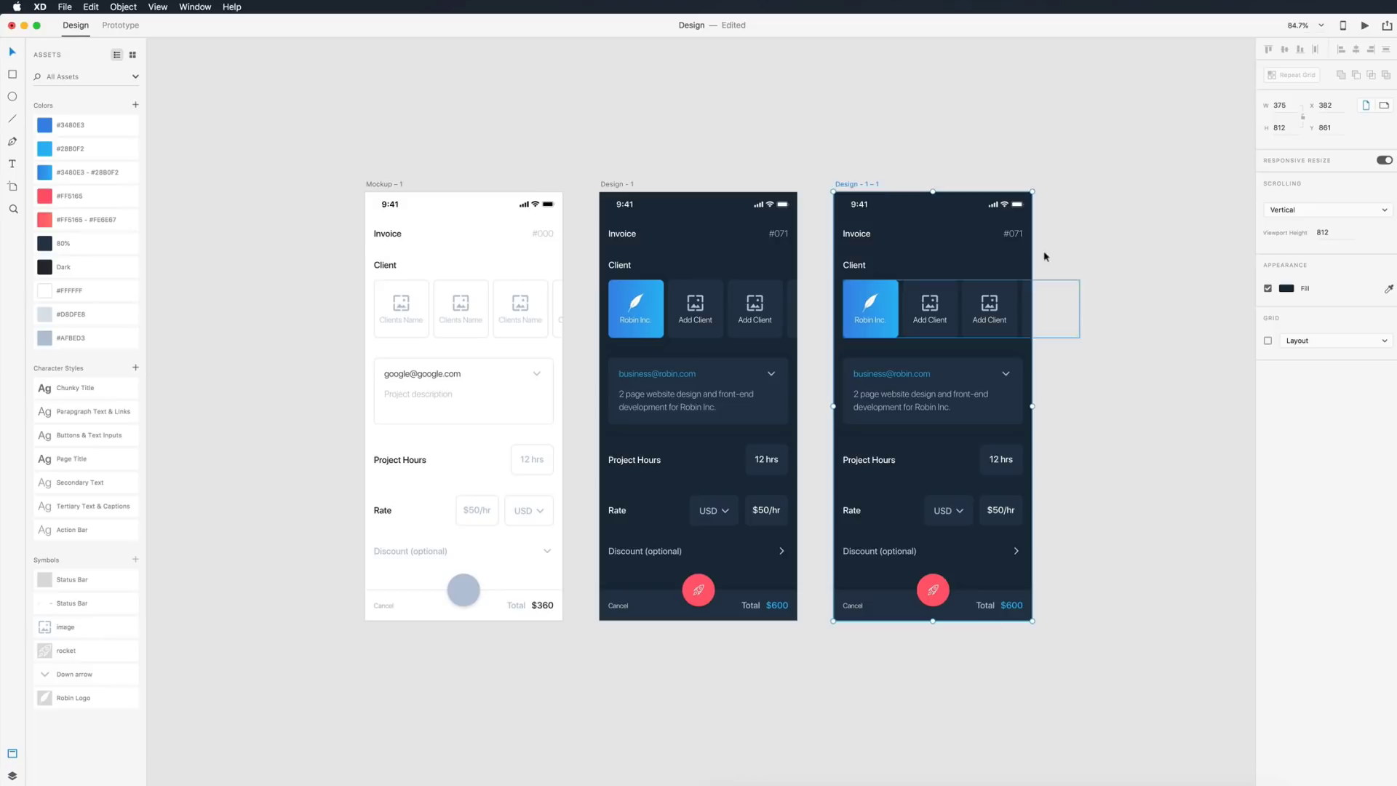
{"action": "scroll", "coordinate": [1093, 278], "scroll_direction": "right", "scroll_amount": 3}
{"action": "scroll", "coordinate": [1094, 289], "scroll_direction": "right", "scroll_amount": 2}
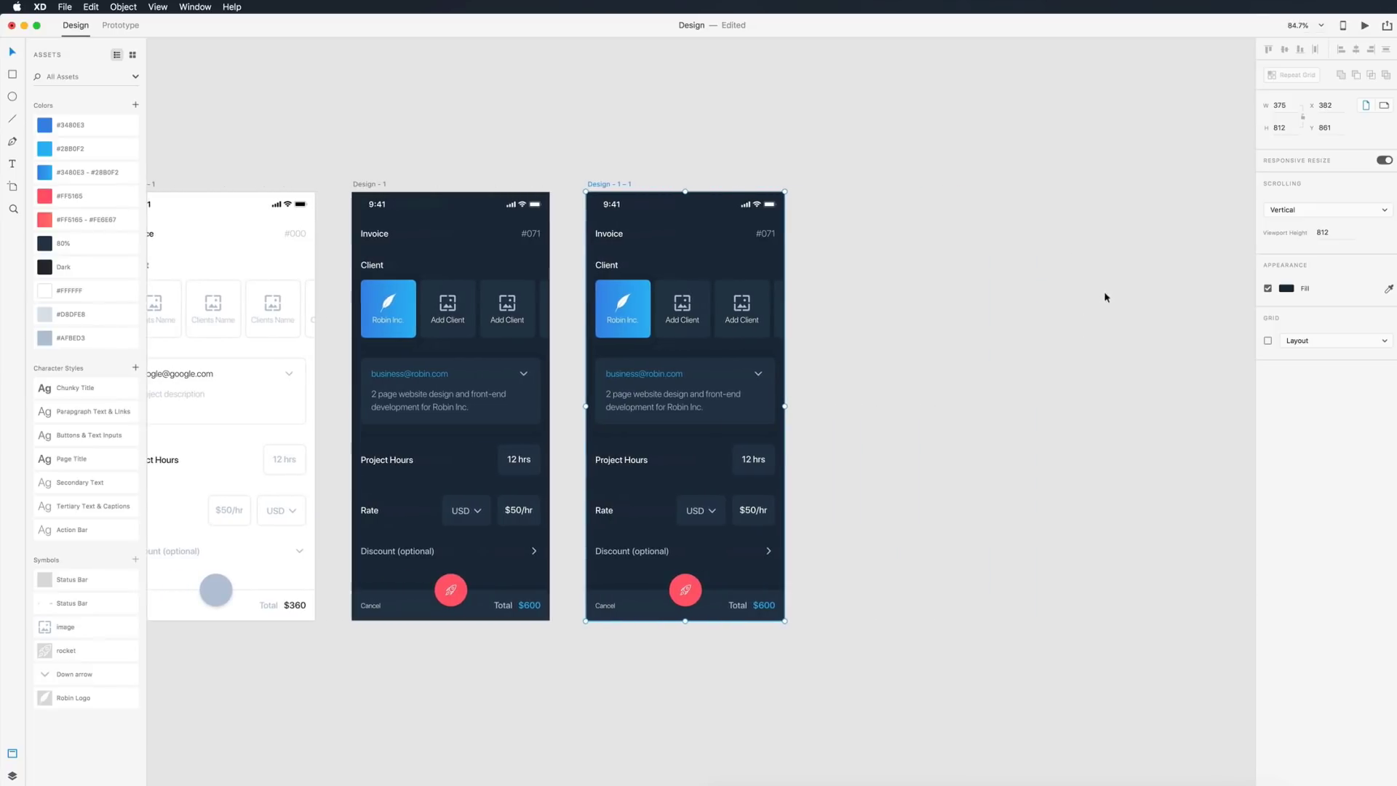
{"action": "scroll", "coordinate": [1098, 292], "scroll_direction": "down", "scroll_amount": 5}
{"action": "scroll", "coordinate": [1104, 297], "scroll_direction": "right", "scroll_amount": 3}
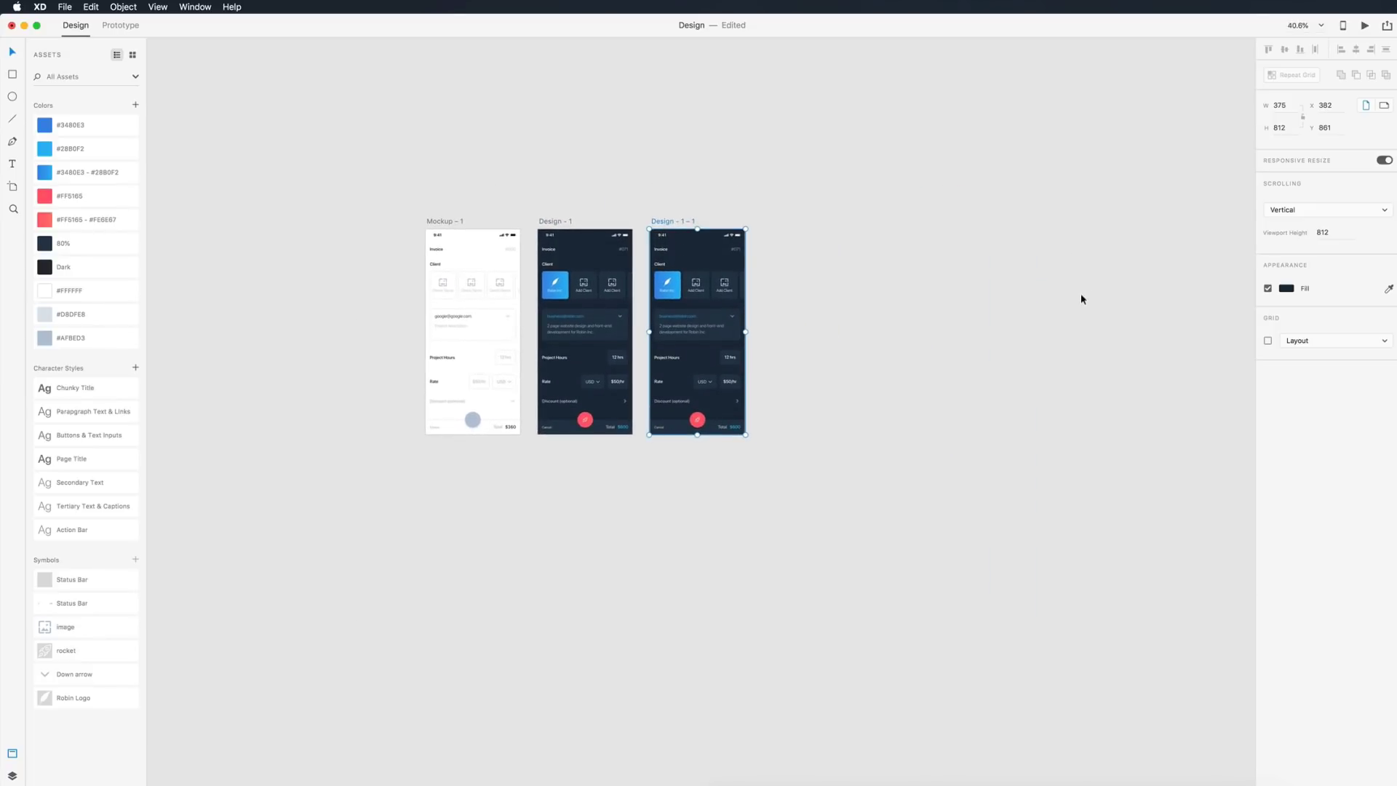
- Add a blank 768×1024 iPad artboard and move it further right on the canvas
{"action": "key", "text": "a"}
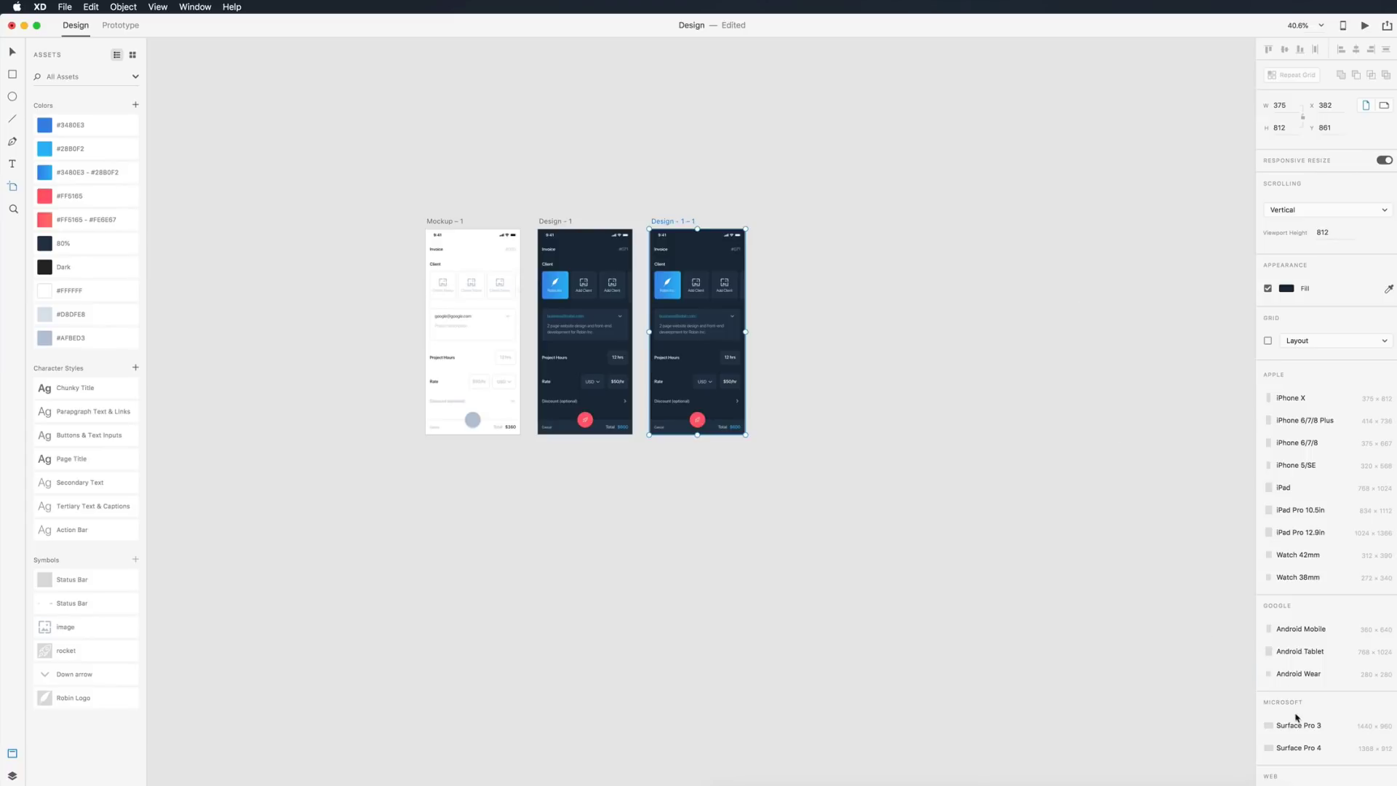
{"action": "left_click", "coordinate": [1284, 488]}
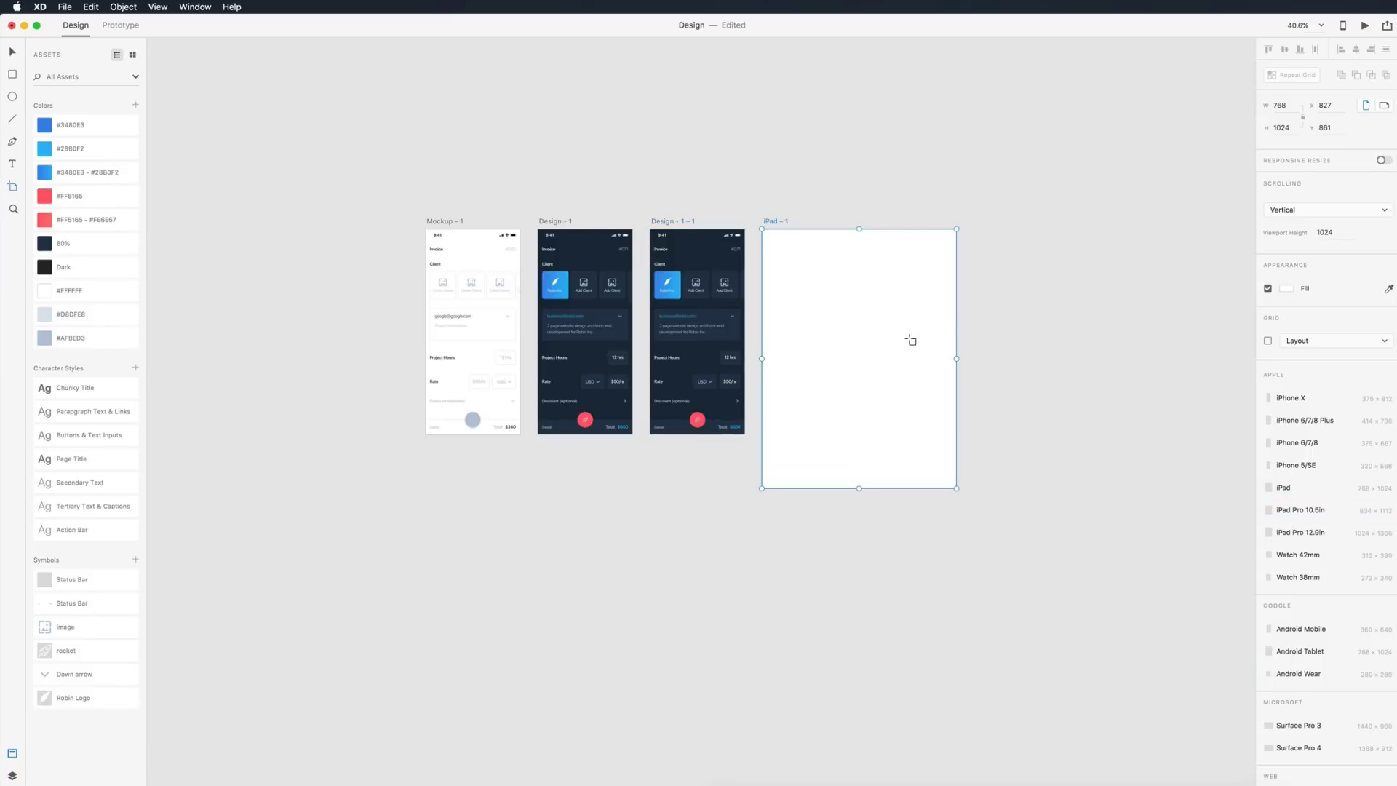
{"action": "key", "text": "v"}
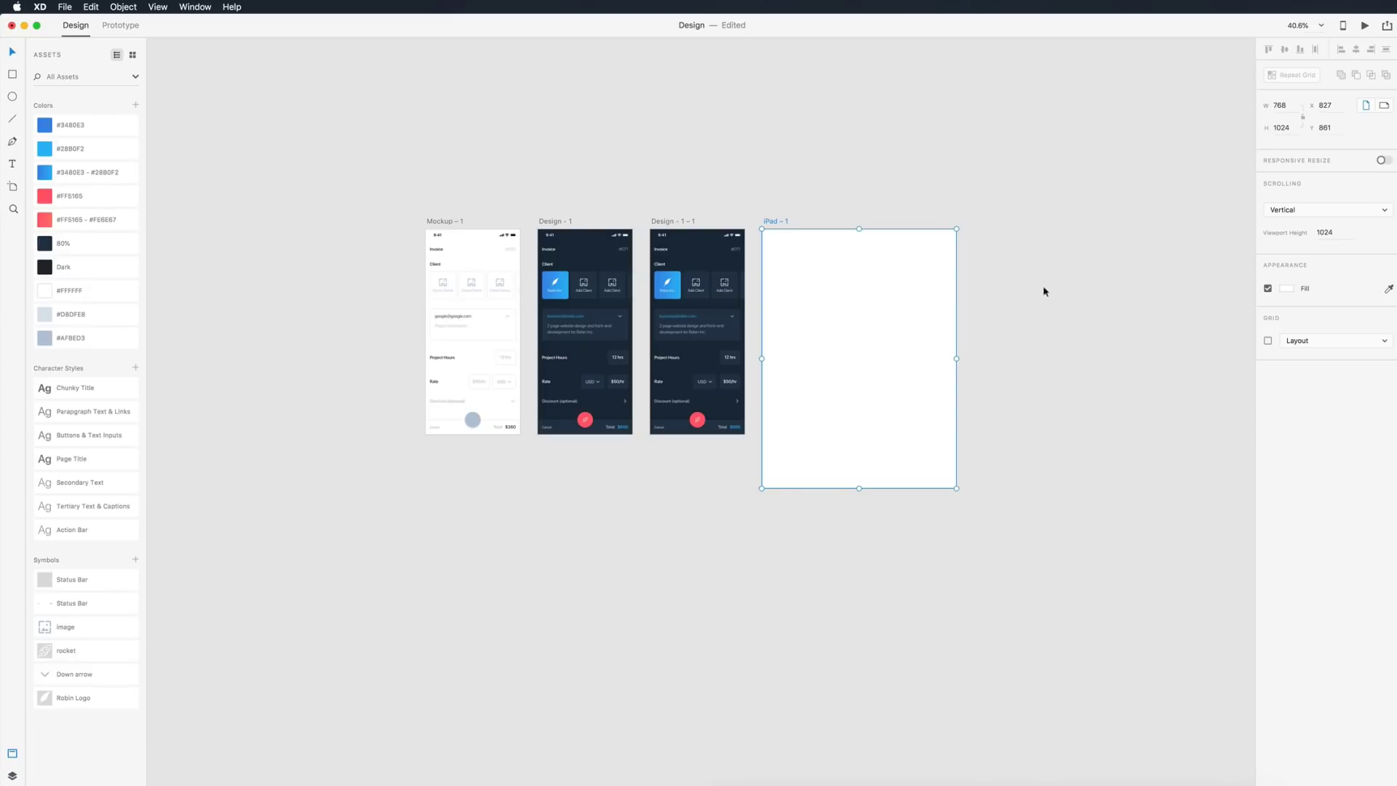
{"action": "left_click", "coordinate": [809, 242]}
{"action": "left_click_drag", "start_coordinate": [786, 223], "coordinate": [1027, 222]}
{"action": "left_click", "coordinate": [881, 279]}
- Toggle Responsive Resize off and back on for the Design - 1 - 1 copy
{"action": "scroll", "coordinate": [682, 247], "scroll_direction": "up", "scroll_amount": 5}
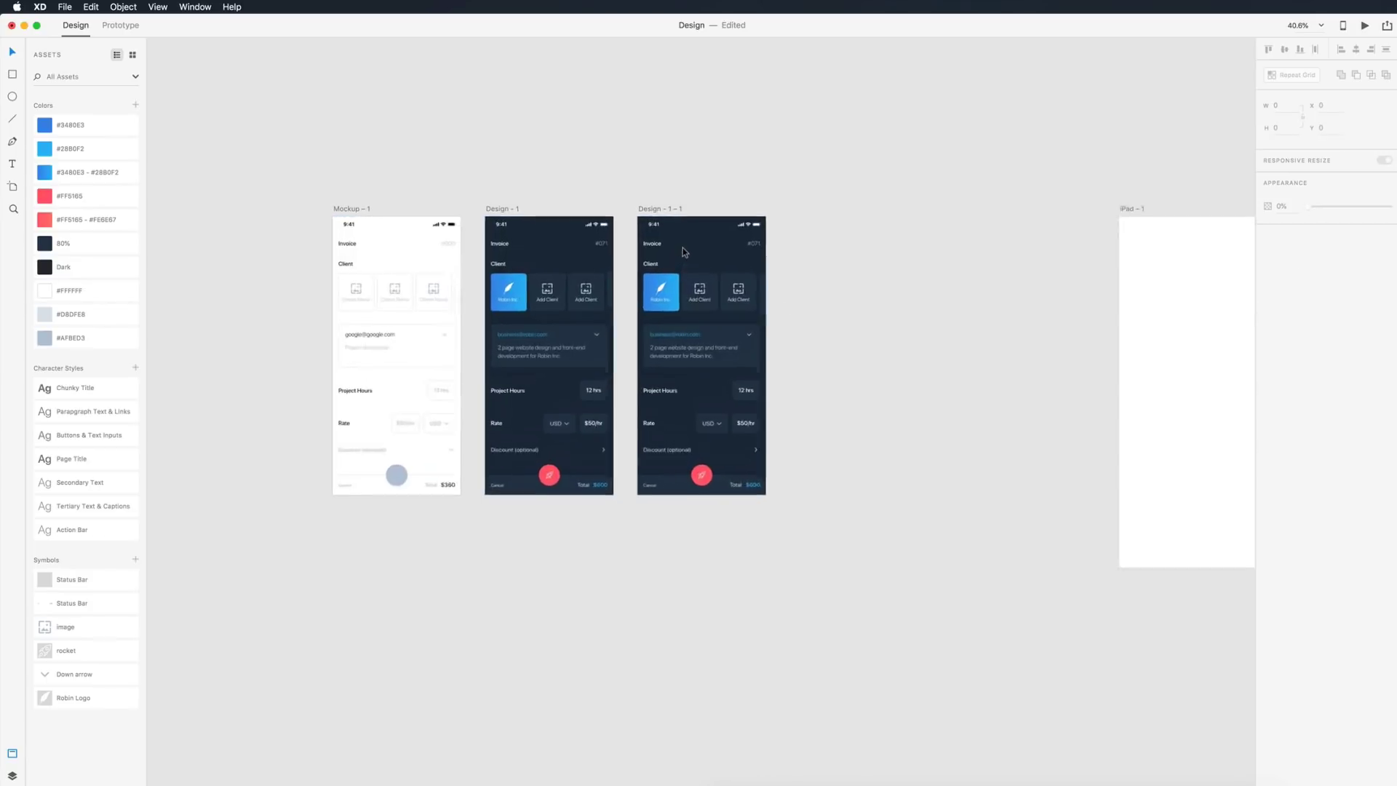
{"action": "left_click", "coordinate": [635, 203]}
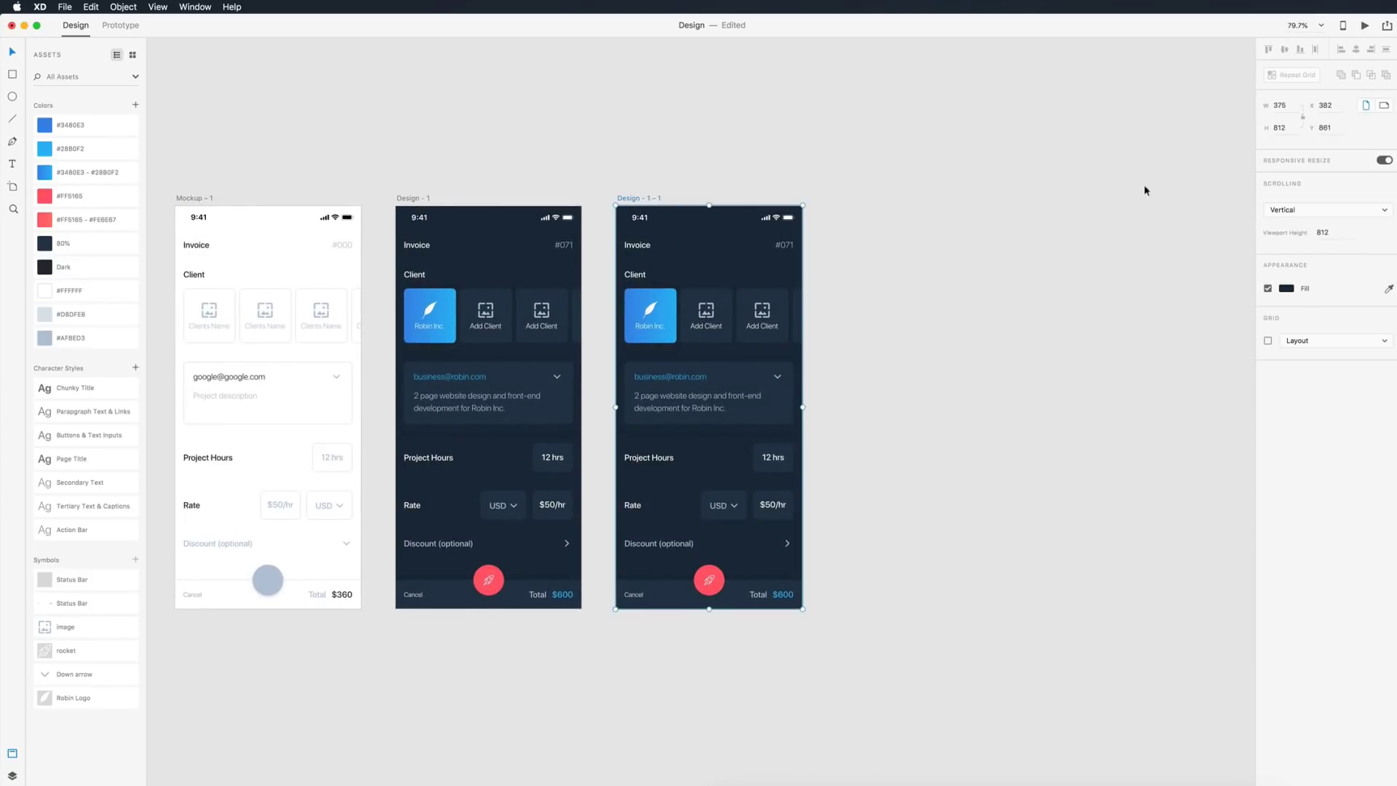
{"action": "left_click", "coordinate": [1383, 160]}
{"action": "left_click", "coordinate": [1384, 160]}
- Stretch the copied artboard toward the iPad's size and check the iPad artboard's width
{"action": "scroll", "coordinate": [947, 566], "scroll_direction": "down", "scroll_amount": 5}
{"action": "scroll", "coordinate": [947, 566], "scroll_direction": "right", "scroll_amount": 3}
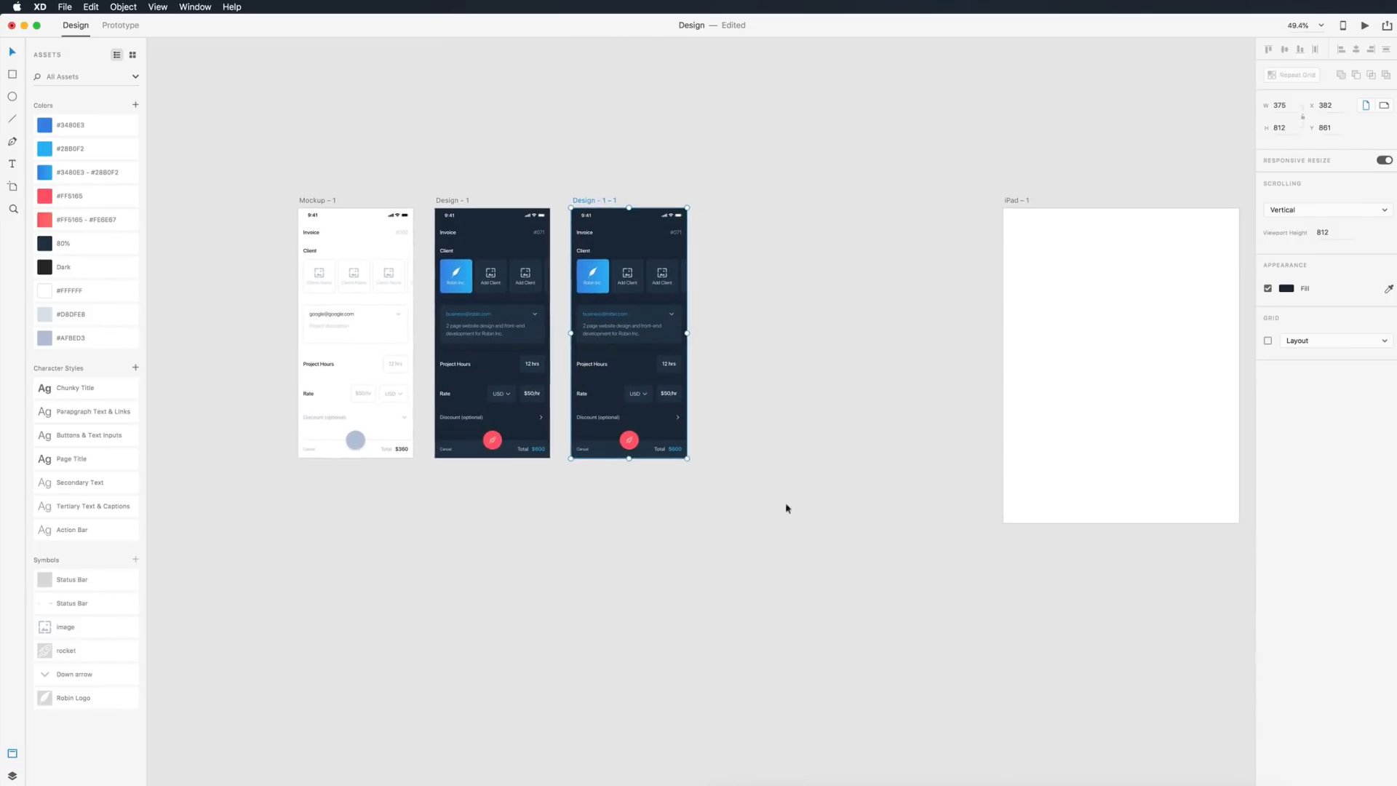
{"action": "left_click_drag", "start_coordinate": [686, 459], "coordinate": [782, 523]}
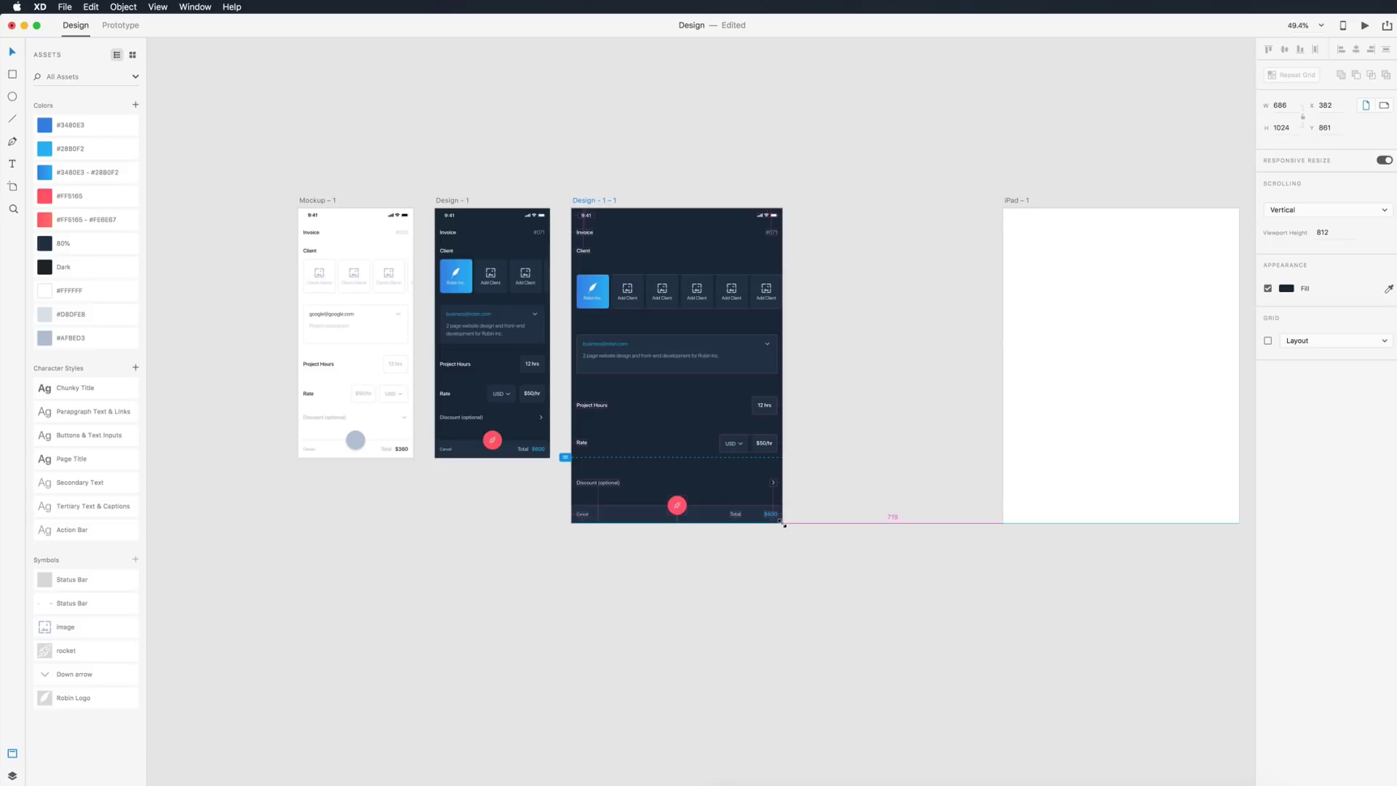
{"action": "left_click_drag", "start_coordinate": [782, 523], "coordinate": [782, 523]}
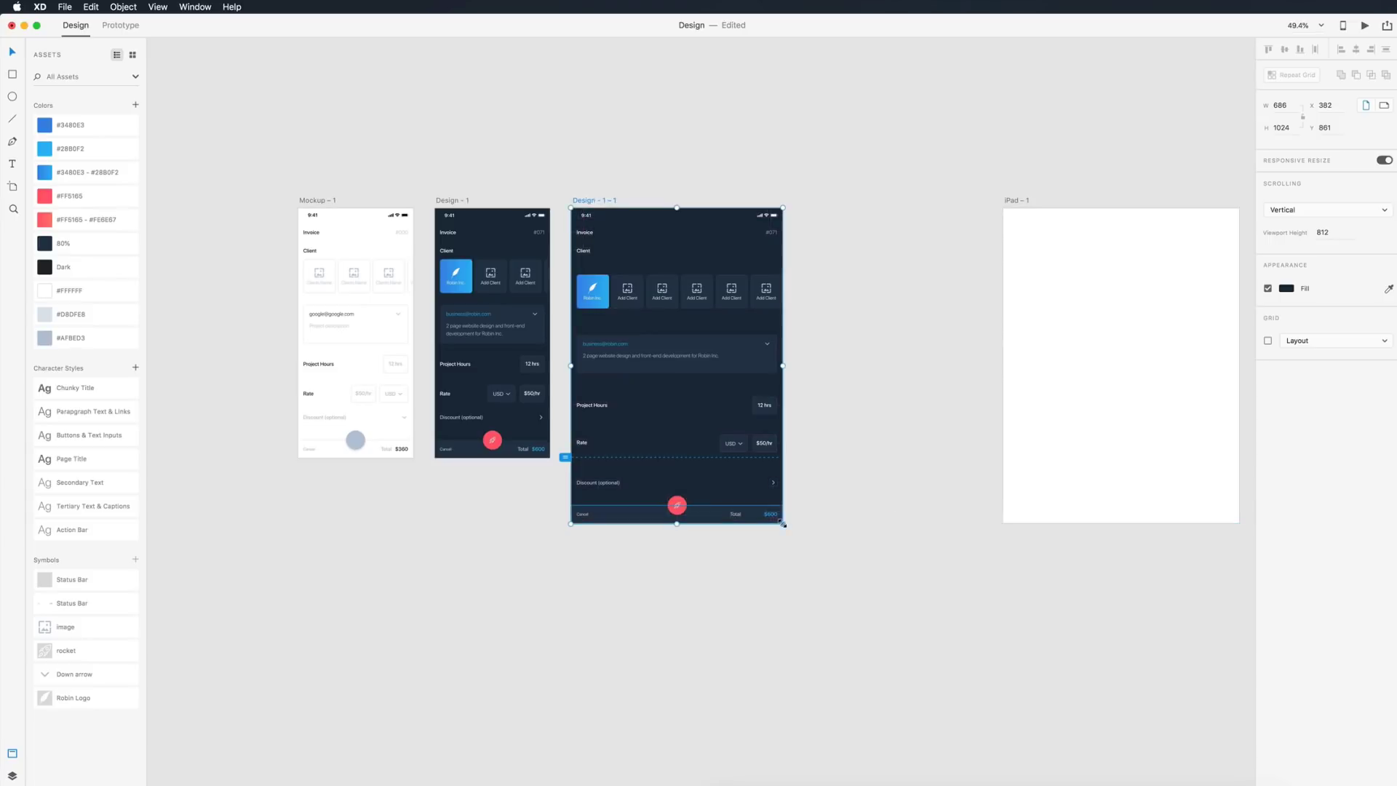
{"action": "left_click", "coordinate": [1012, 201]}
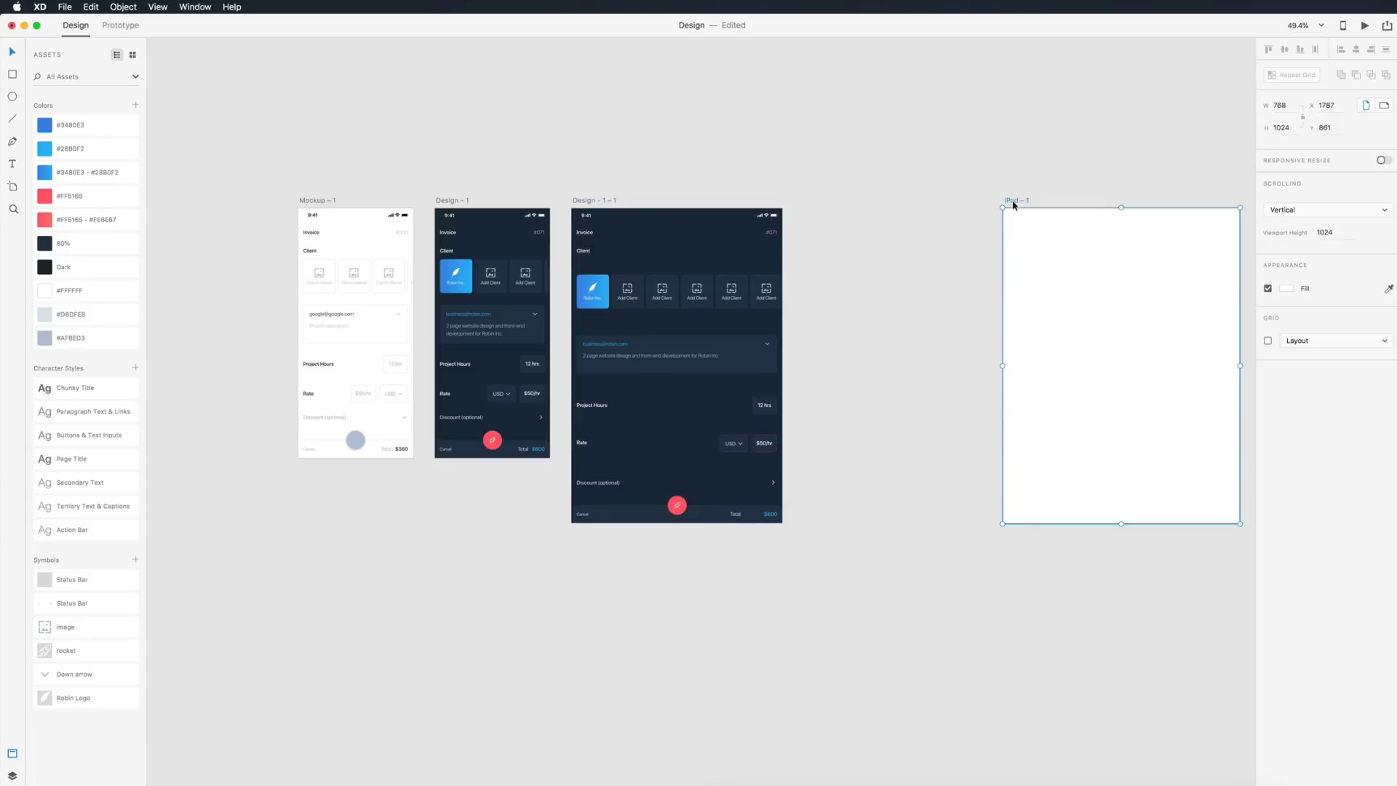
- Set the Design – 1 – 1 copy's width to 768
{"action": "left_click", "coordinate": [588, 200]}
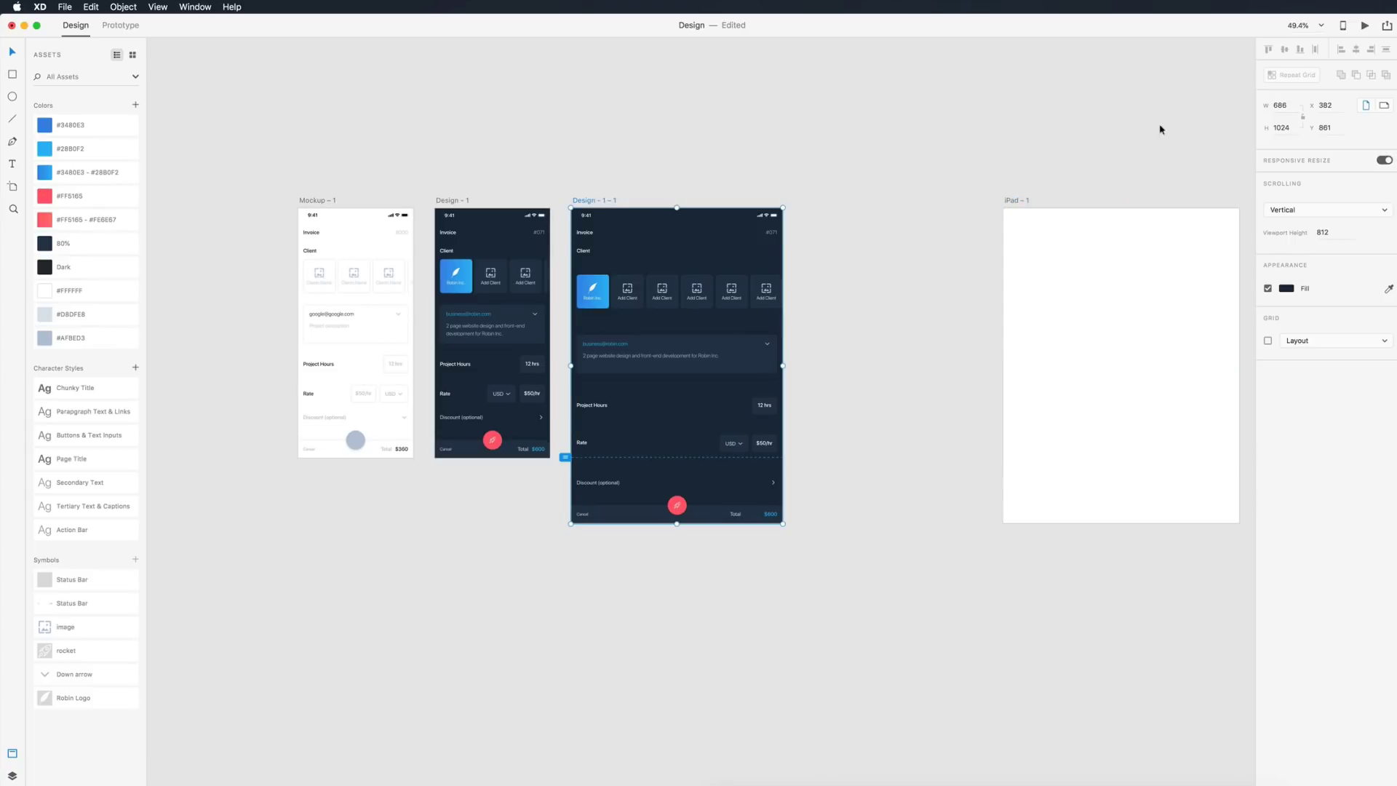
{"action": "left_click", "coordinate": [1280, 105]}
{"action": "type", "text": "768"}
{"action": "key", "text": "Return"}
{"action": "left_click", "coordinate": [909, 287]}
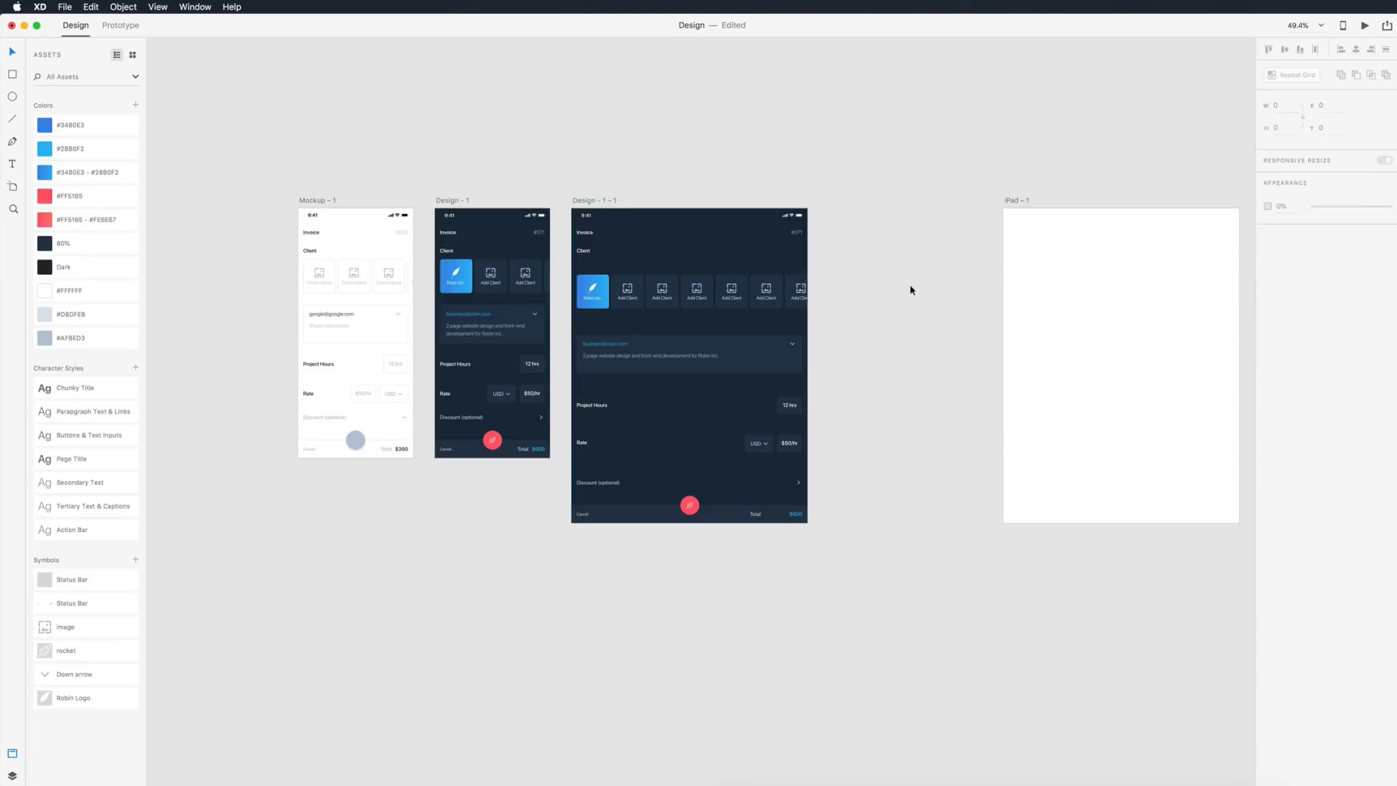
{"action": "scroll", "coordinate": [533, 320], "scroll_direction": "up", "scroll_amount": 5}
{"action": "scroll", "coordinate": [907, 313], "scroll_direction": "down", "scroll_amount": 3}
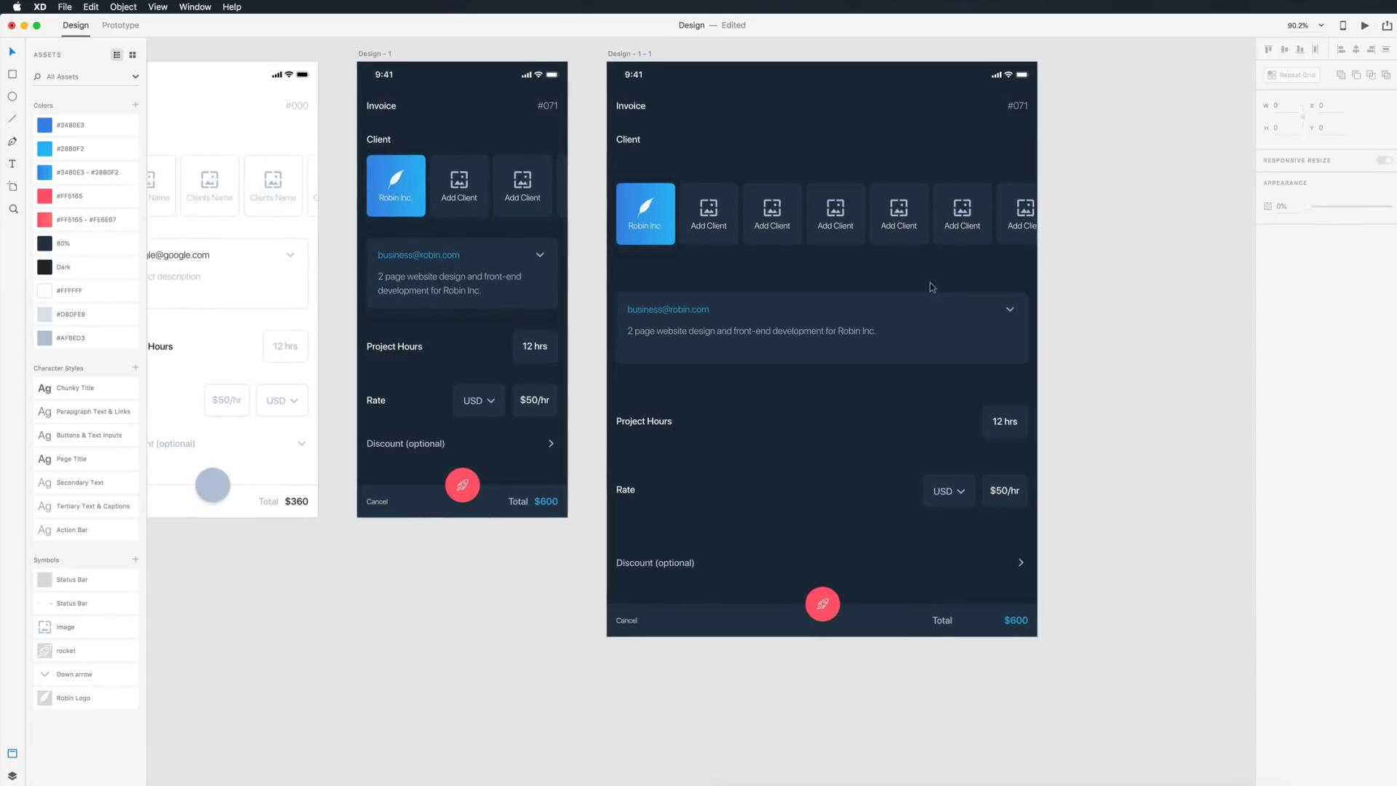
{"action": "scroll", "coordinate": [930, 282], "scroll_direction": "down", "scroll_amount": 2}
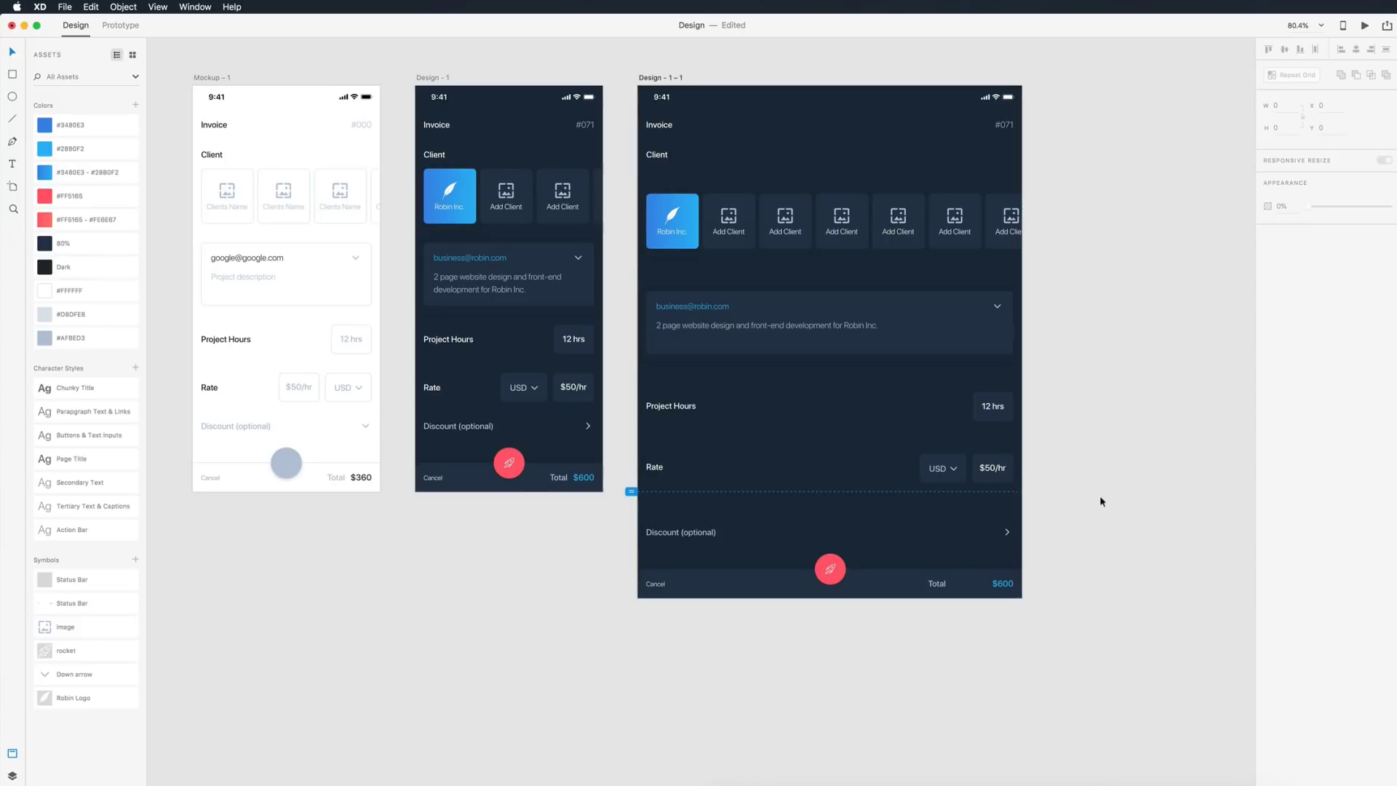
{"action": "left_click", "coordinate": [645, 78]}
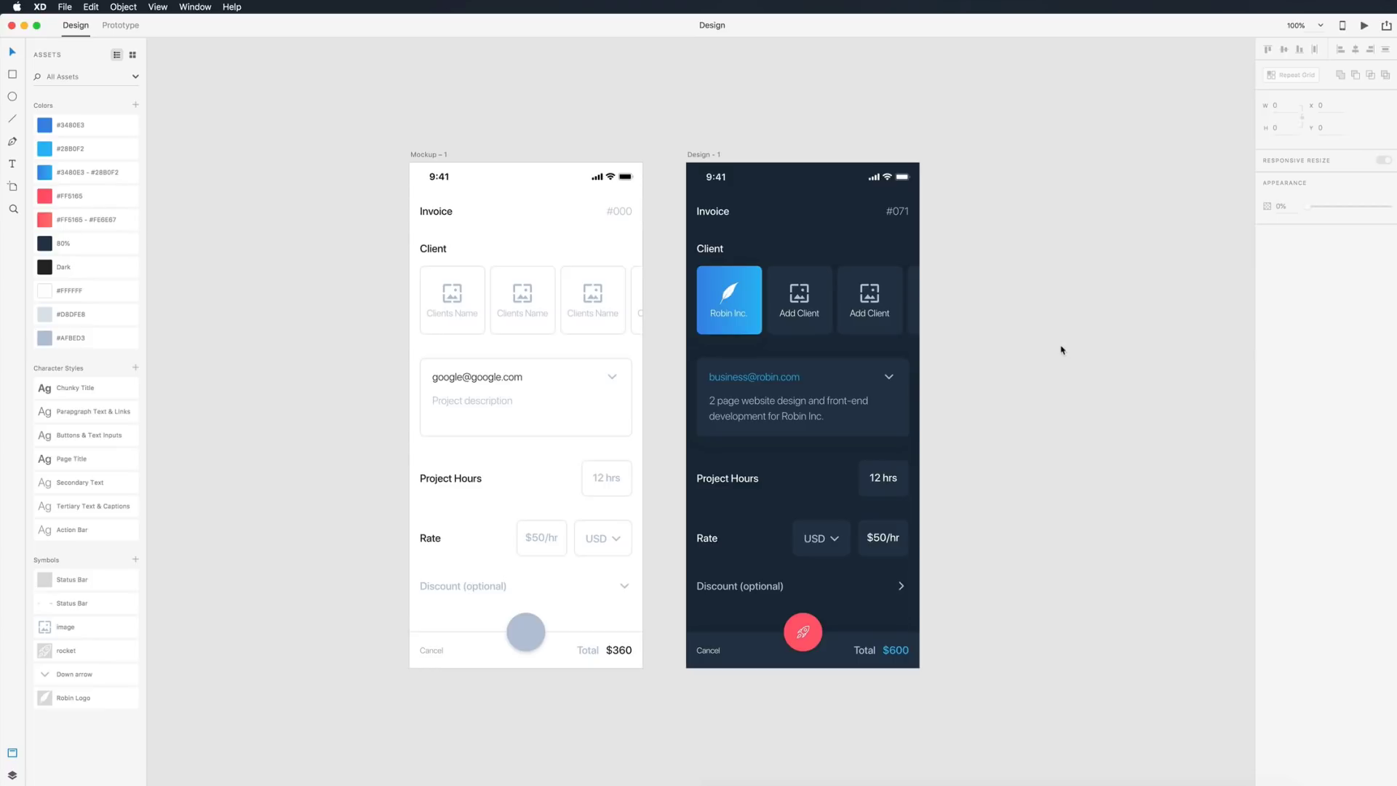
- Give the 12 hrs box Manual responsive resize constraints
{"action": "left_click", "coordinate": [894, 473]}
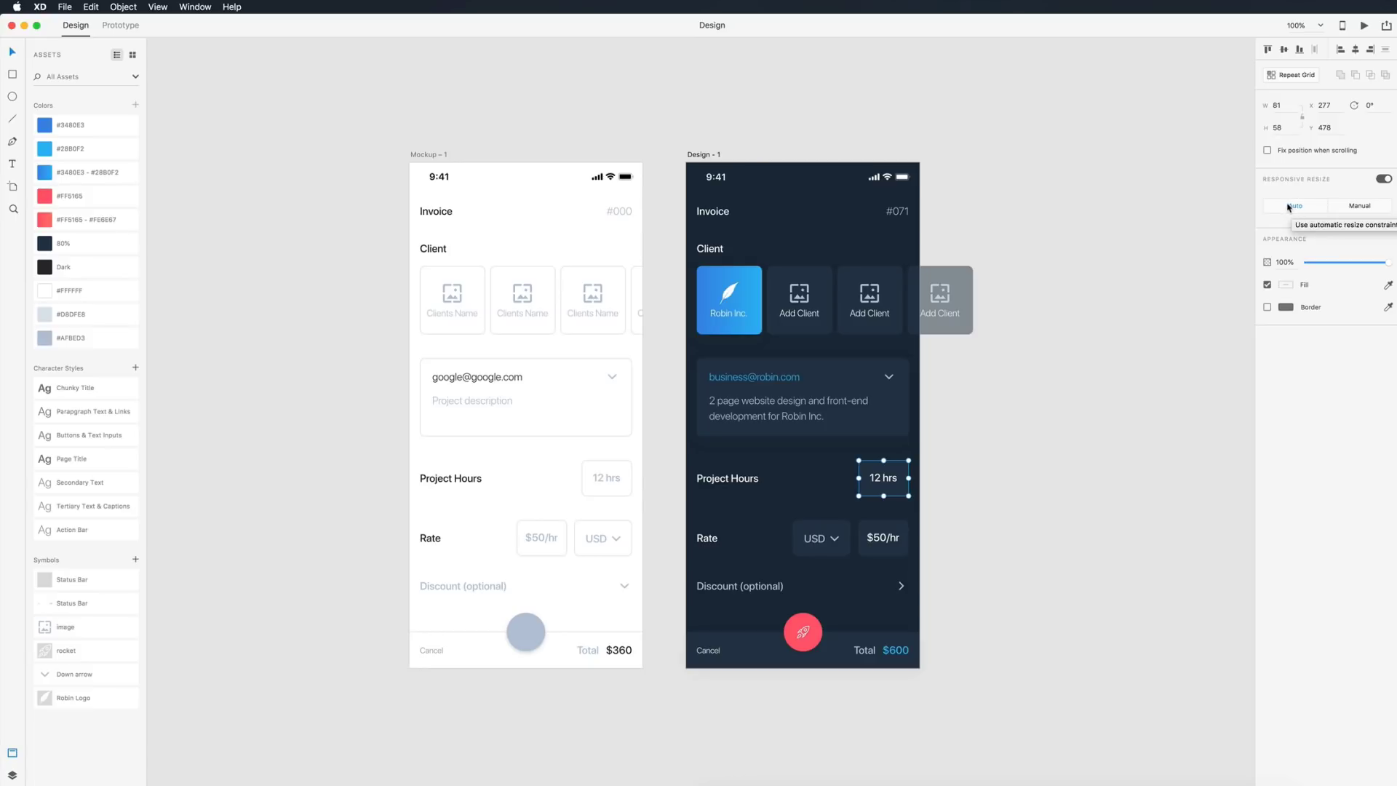
{"action": "left_click", "coordinate": [1358, 206]}
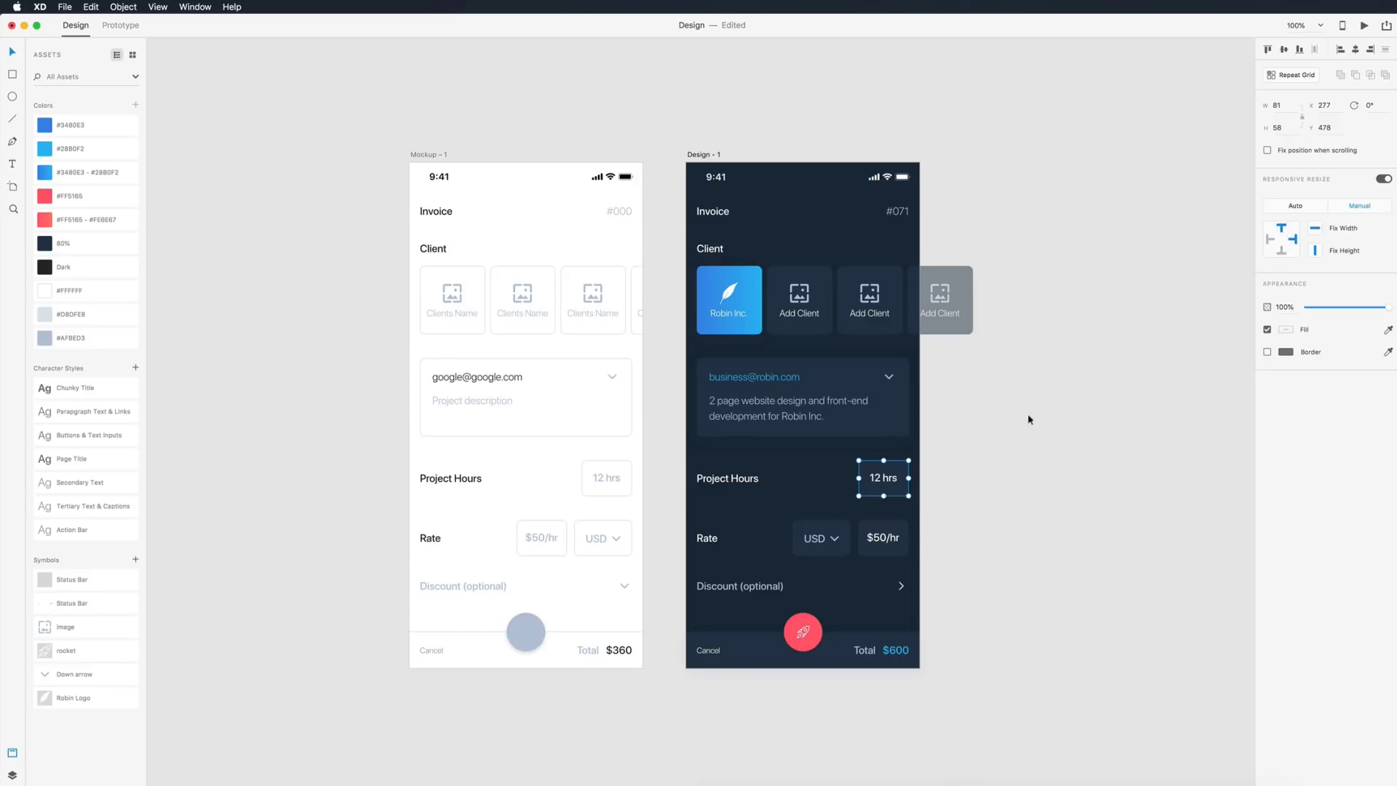
{"action": "scroll", "coordinate": [1029, 414], "scroll_direction": "down", "scroll_amount": 5}
{"action": "left_click", "coordinate": [918, 500]}
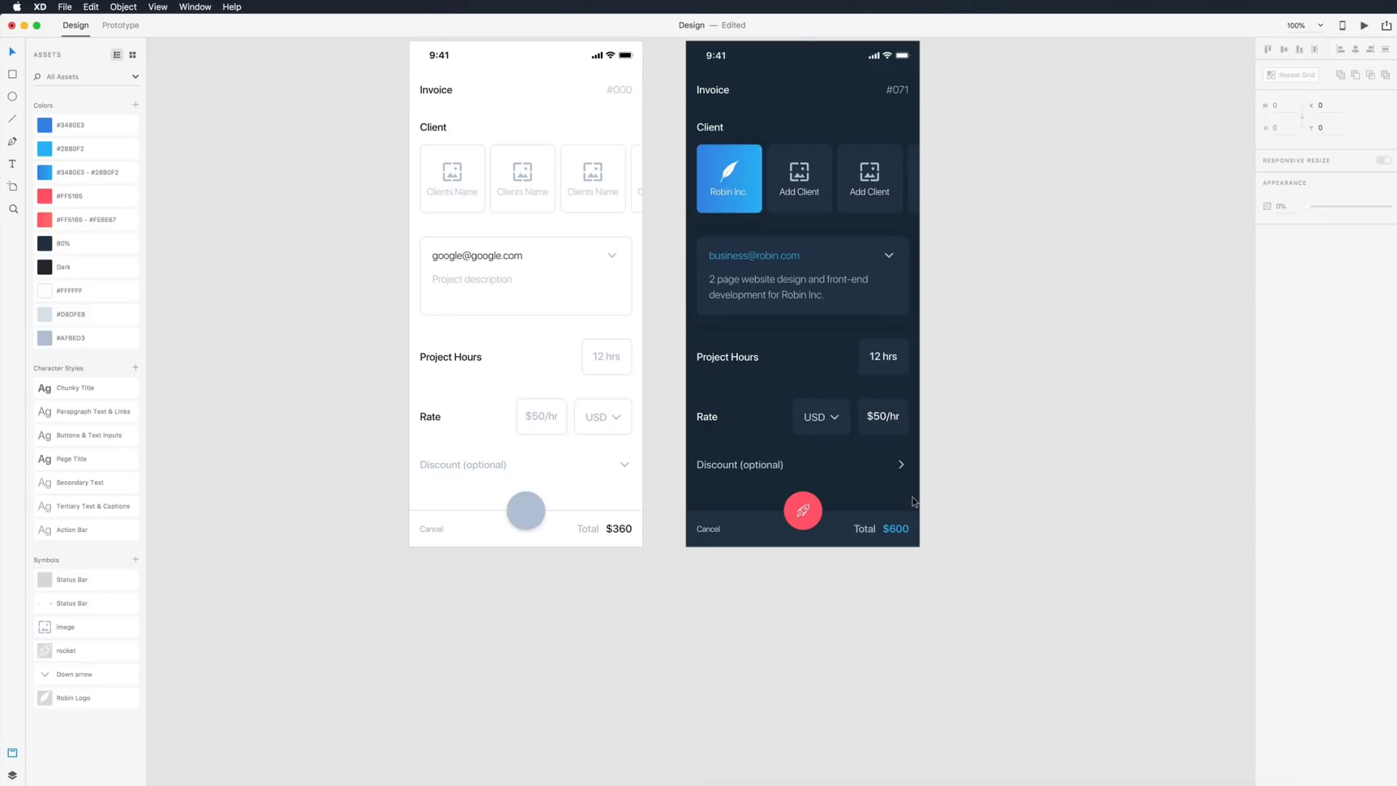
- Drag the dark Design – 1 artboard's corner to stretch it wider and taller, reflowing its content
{"action": "left_click", "coordinate": [914, 502]}
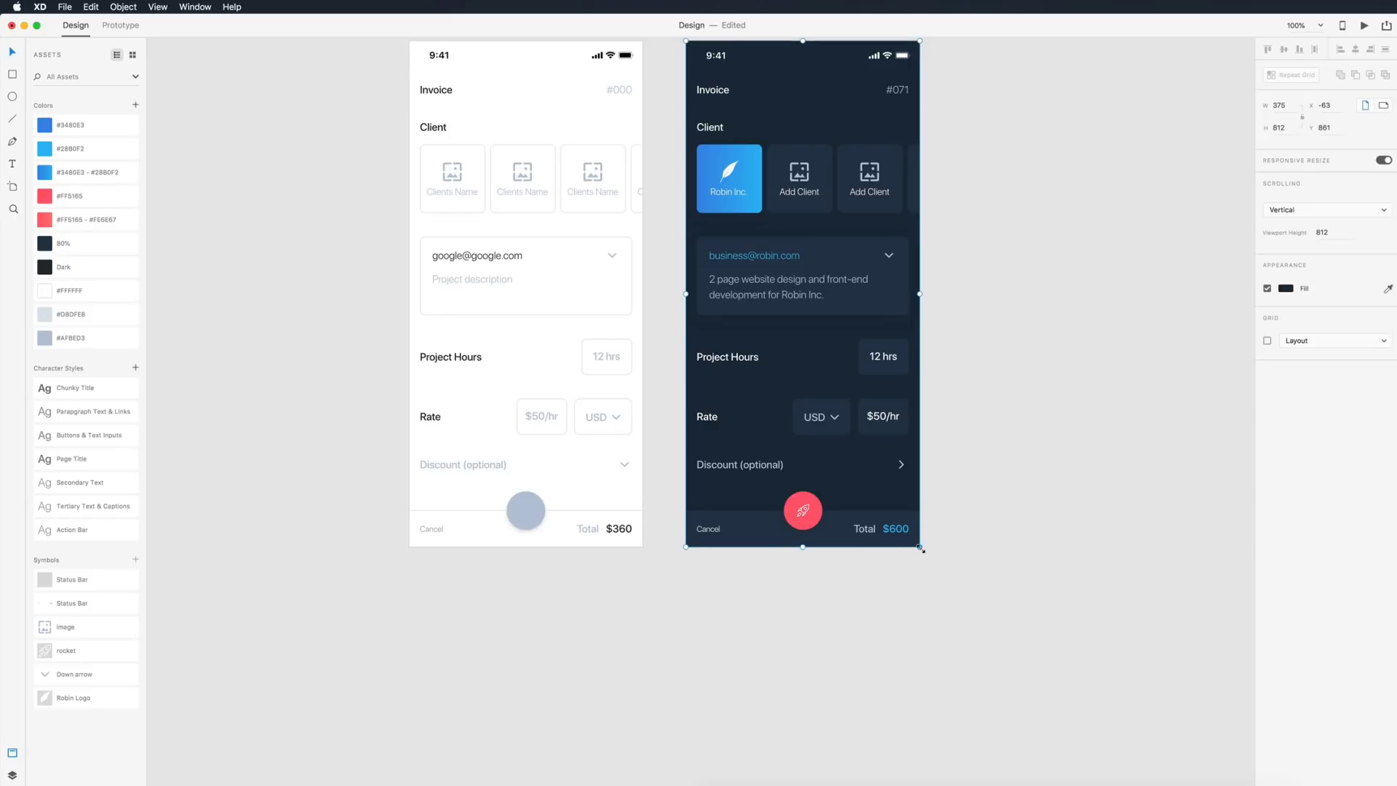
{"action": "left_click_drag", "start_coordinate": [921, 550], "coordinate": [1059, 564]}
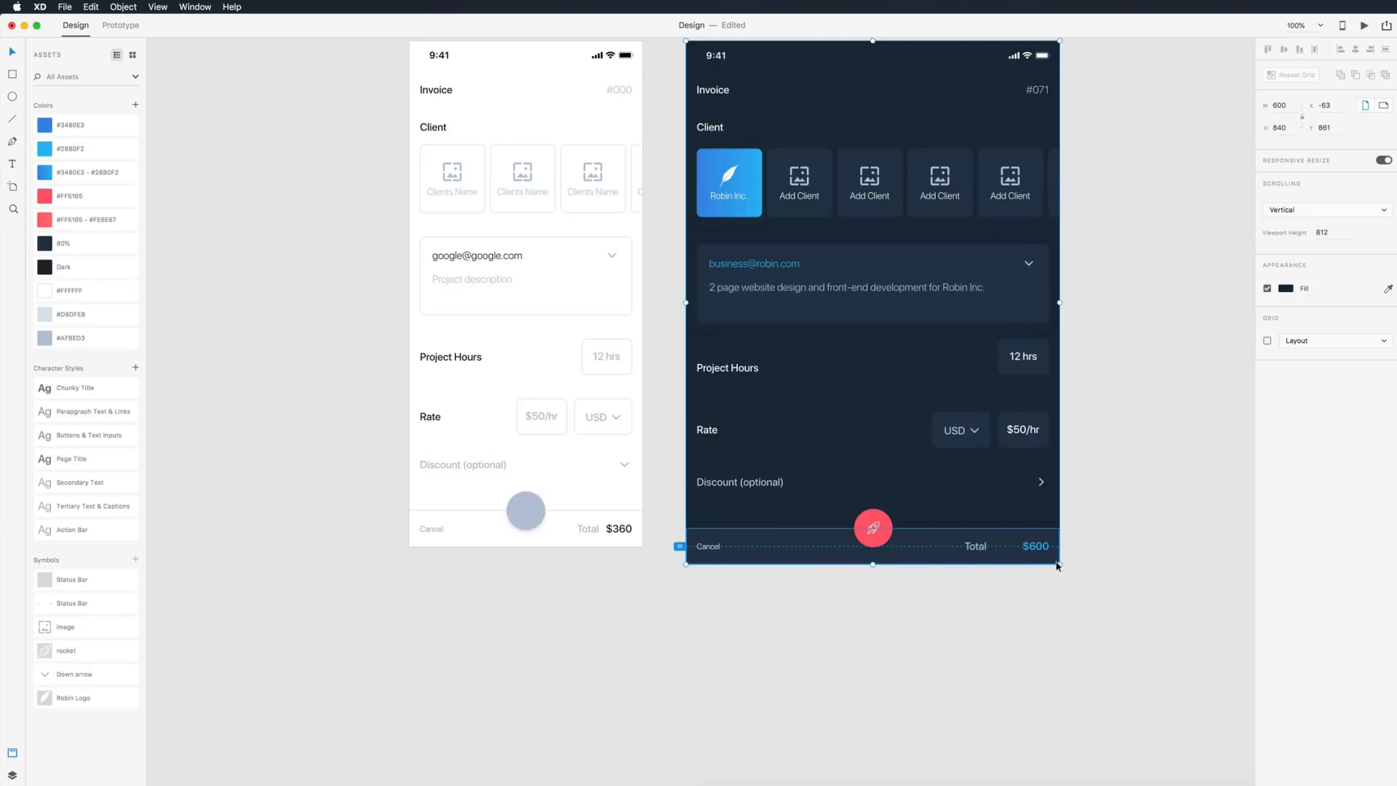
{"action": "mouse_move", "coordinate": [1057, 565]}
{"action": "left_mouse_down"}
{"action": "mouse_move", "coordinate": [1060, 664]}
{"action": "mouse_move", "coordinate": [1057, 593]}
{"action": "mouse_move", "coordinate": [1033, 568]}
{"action": "left_mouse_up"}
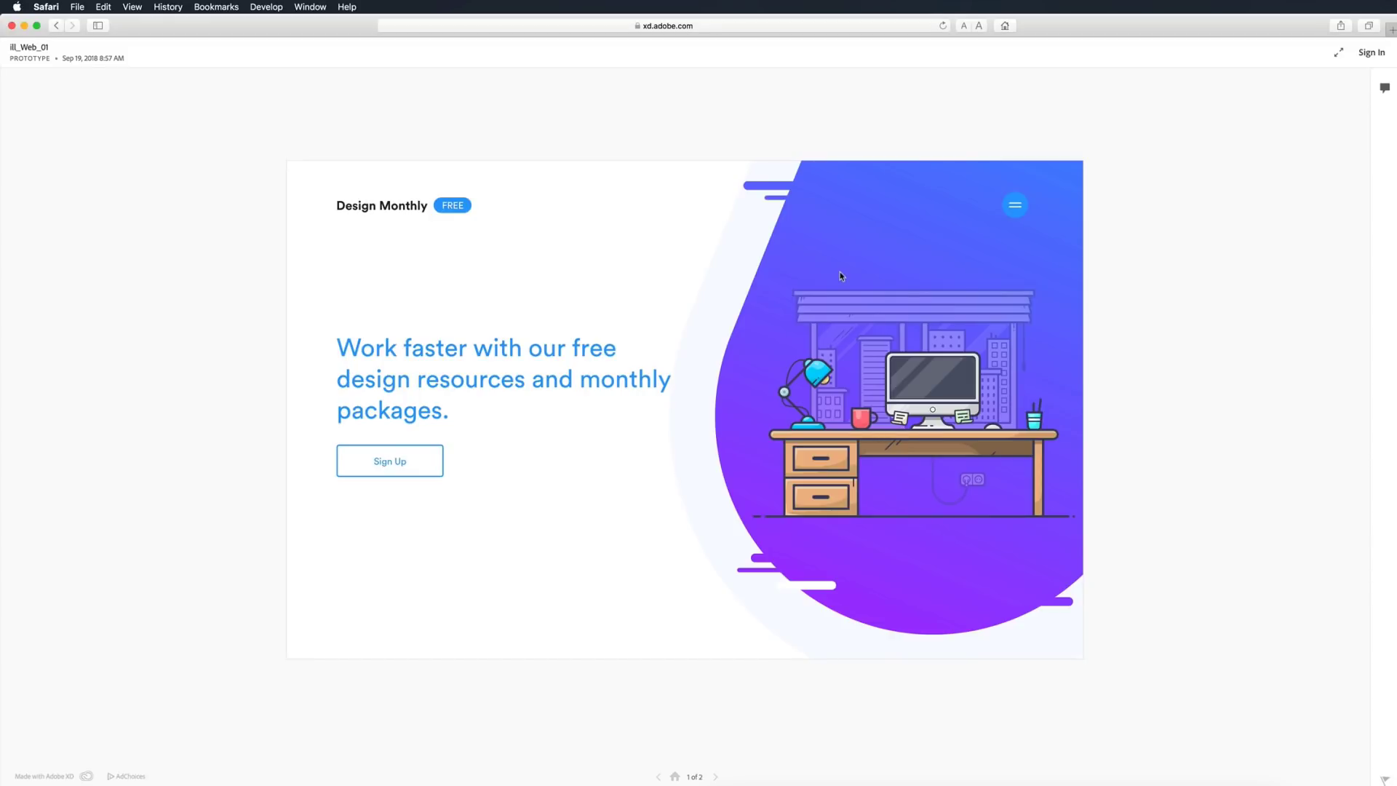
- Toggle the comments panel, then scroll through the Design Monthly prototype in full screen
{"action": "left_click", "coordinate": [1385, 90]}
{"action": "left_click", "coordinate": [1385, 90]}
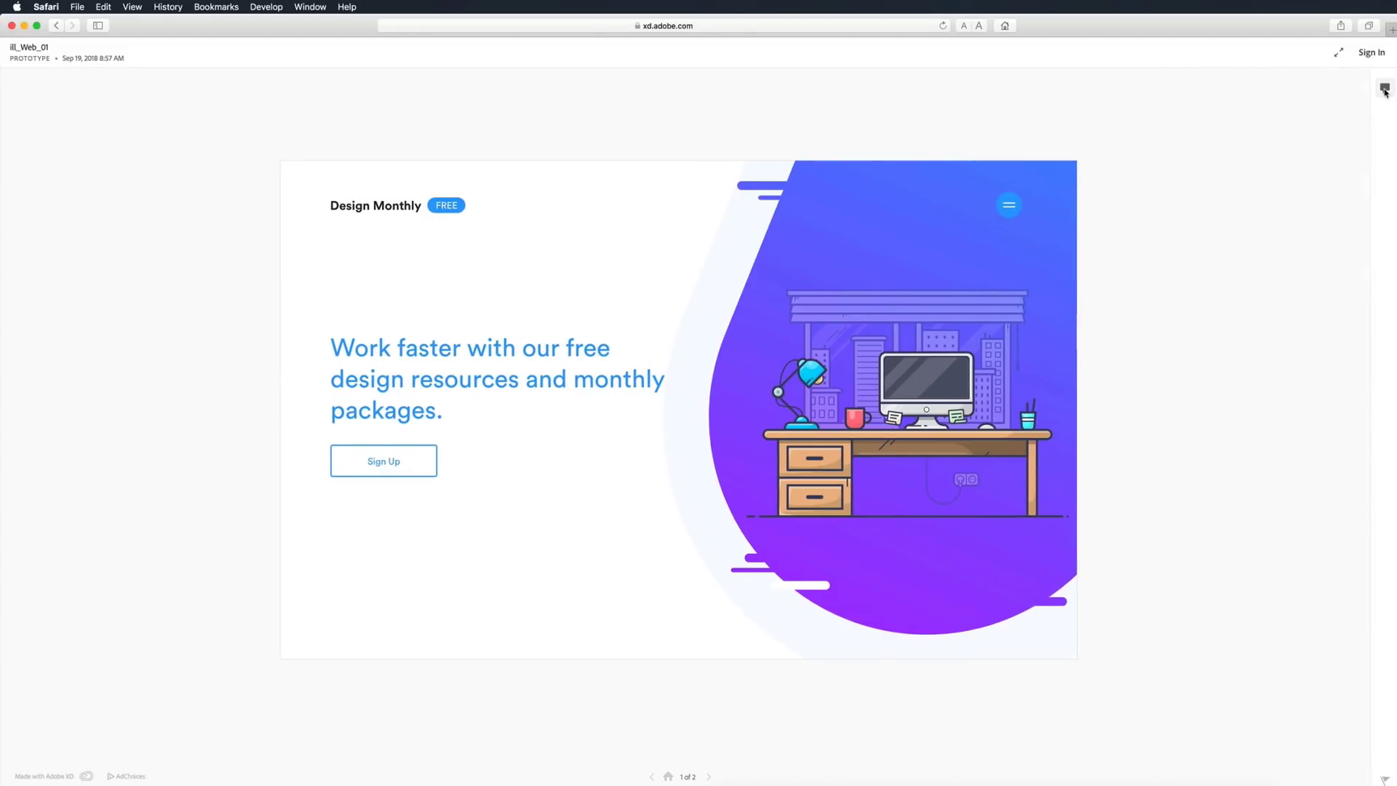
{"action": "left_click", "coordinate": [1340, 52]}
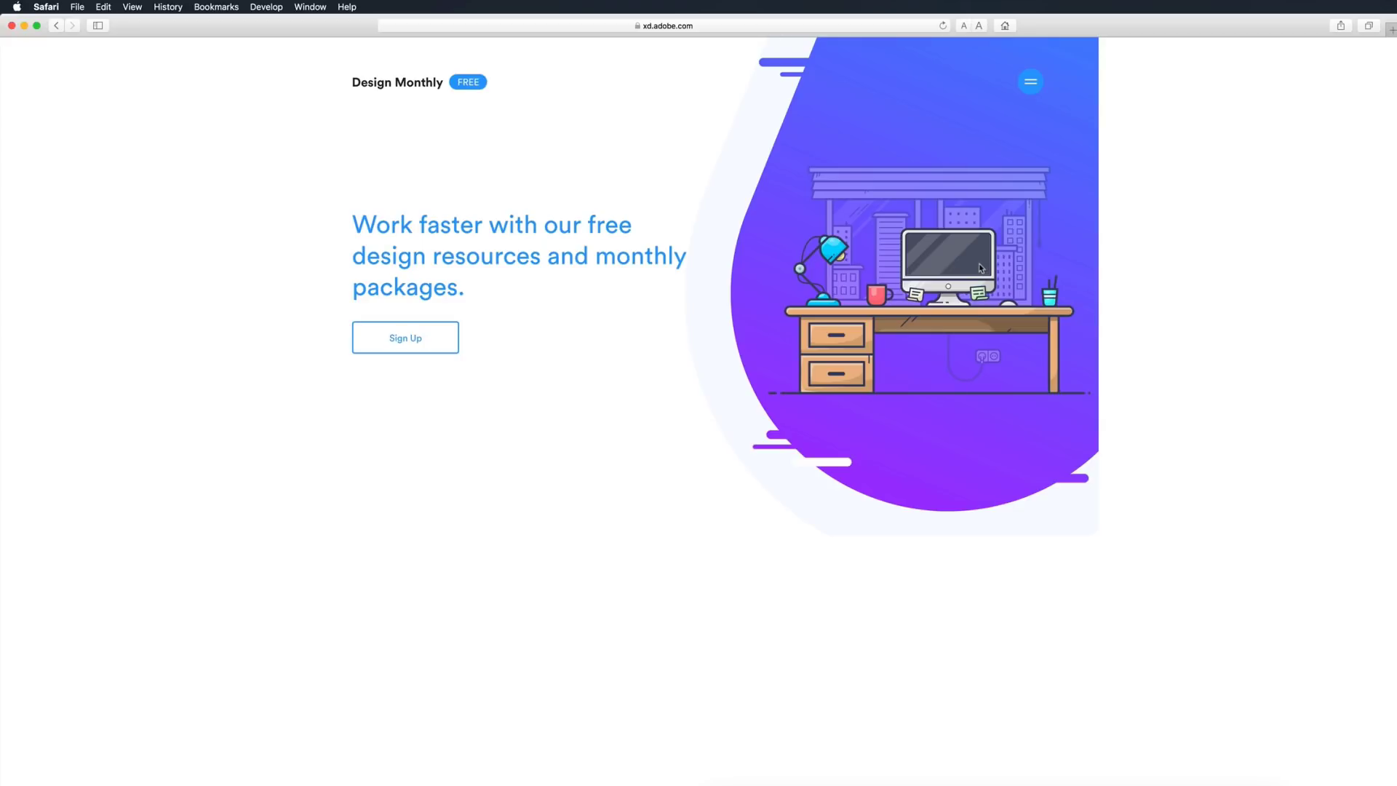
{"action": "scroll", "coordinate": [980, 273], "scroll_direction": "down", "scroll_amount": 15}
{"action": "scroll", "coordinate": [980, 273], "scroll_direction": "down", "scroll_amount": 5}
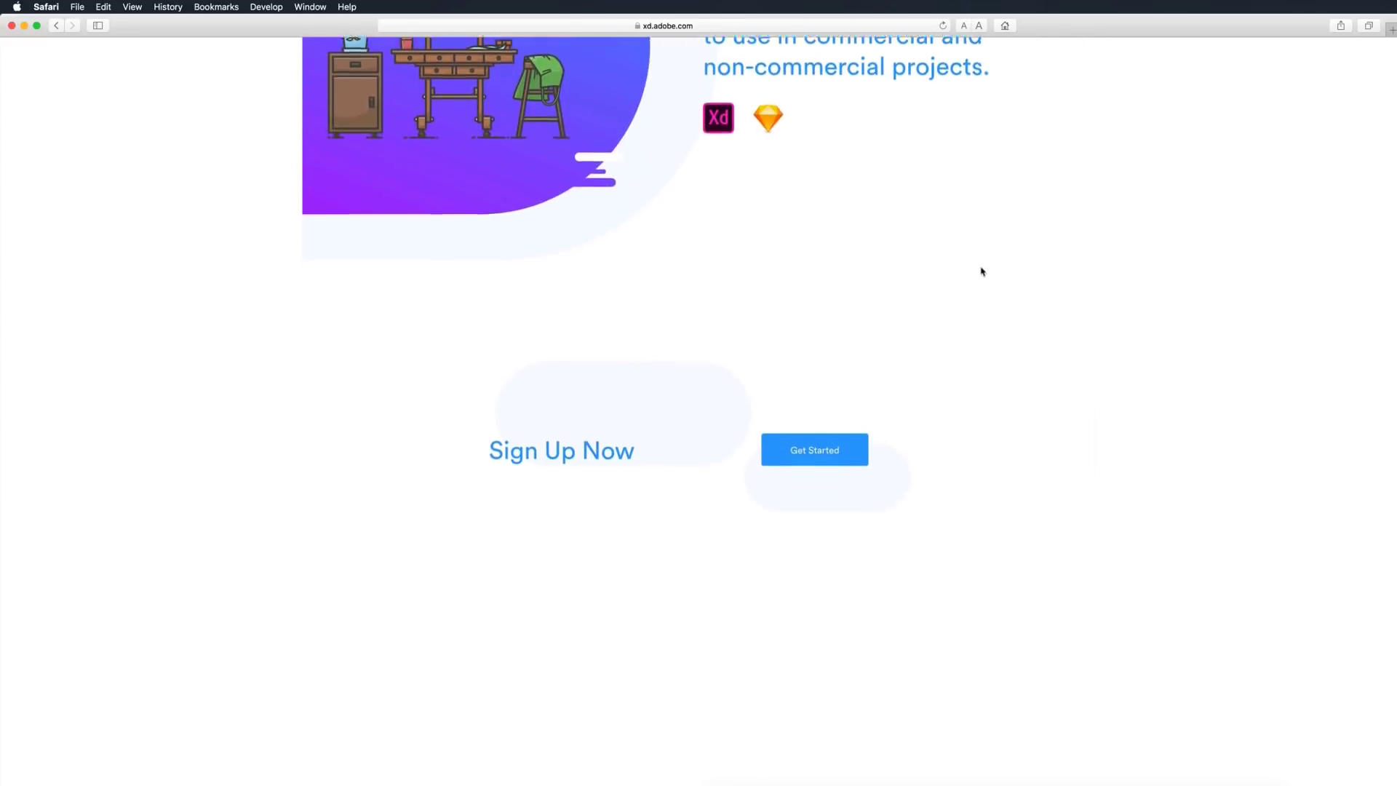
{"action": "scroll", "coordinate": [980, 273], "scroll_direction": "up", "scroll_amount": 20}
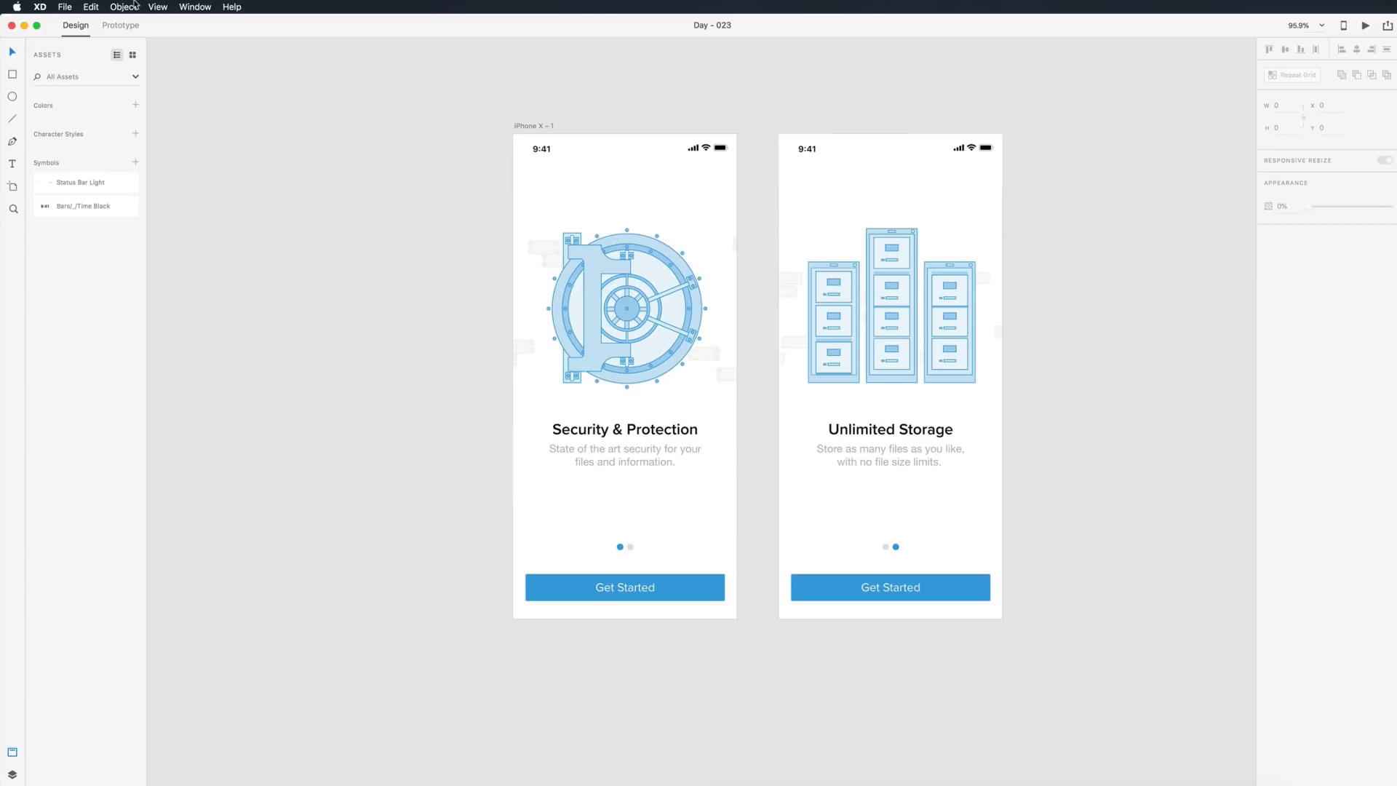
- In Prototype mode, link iPhone X – 1 to iPhone X – 2 with a time-triggered transition
{"action": "left_click", "coordinate": [128, 26]}
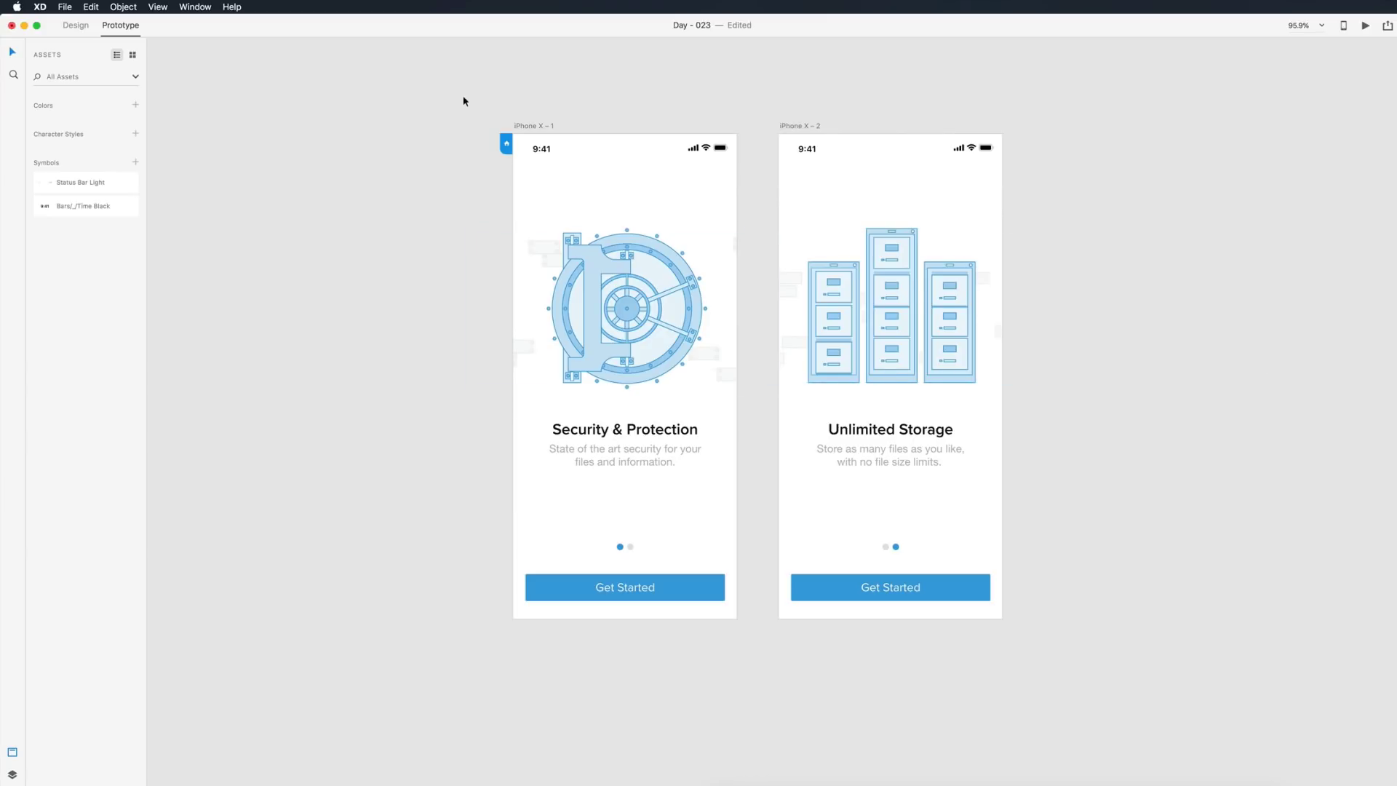
{"action": "left_click", "coordinate": [535, 126]}
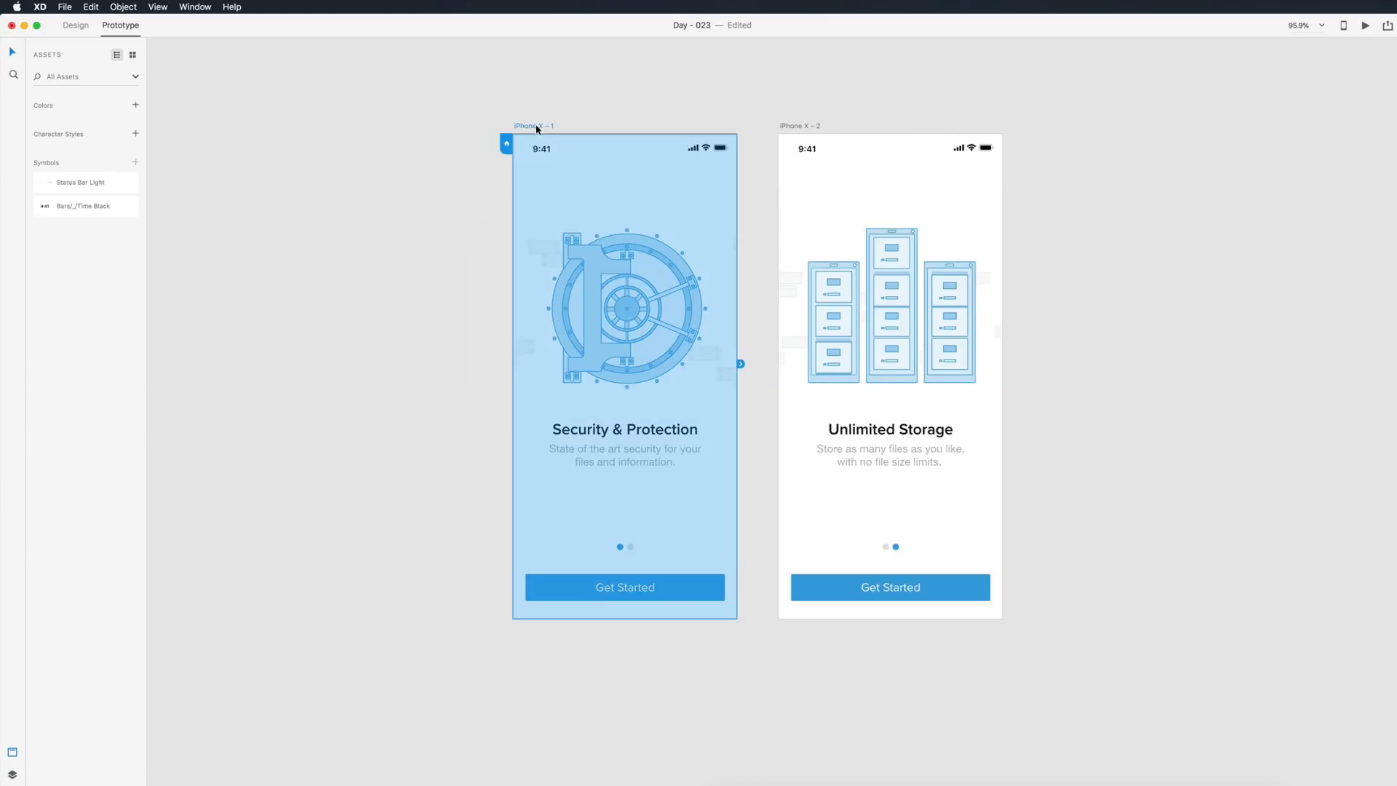
{"action": "left_click_drag", "start_coordinate": [740, 363], "coordinate": [831, 214]}
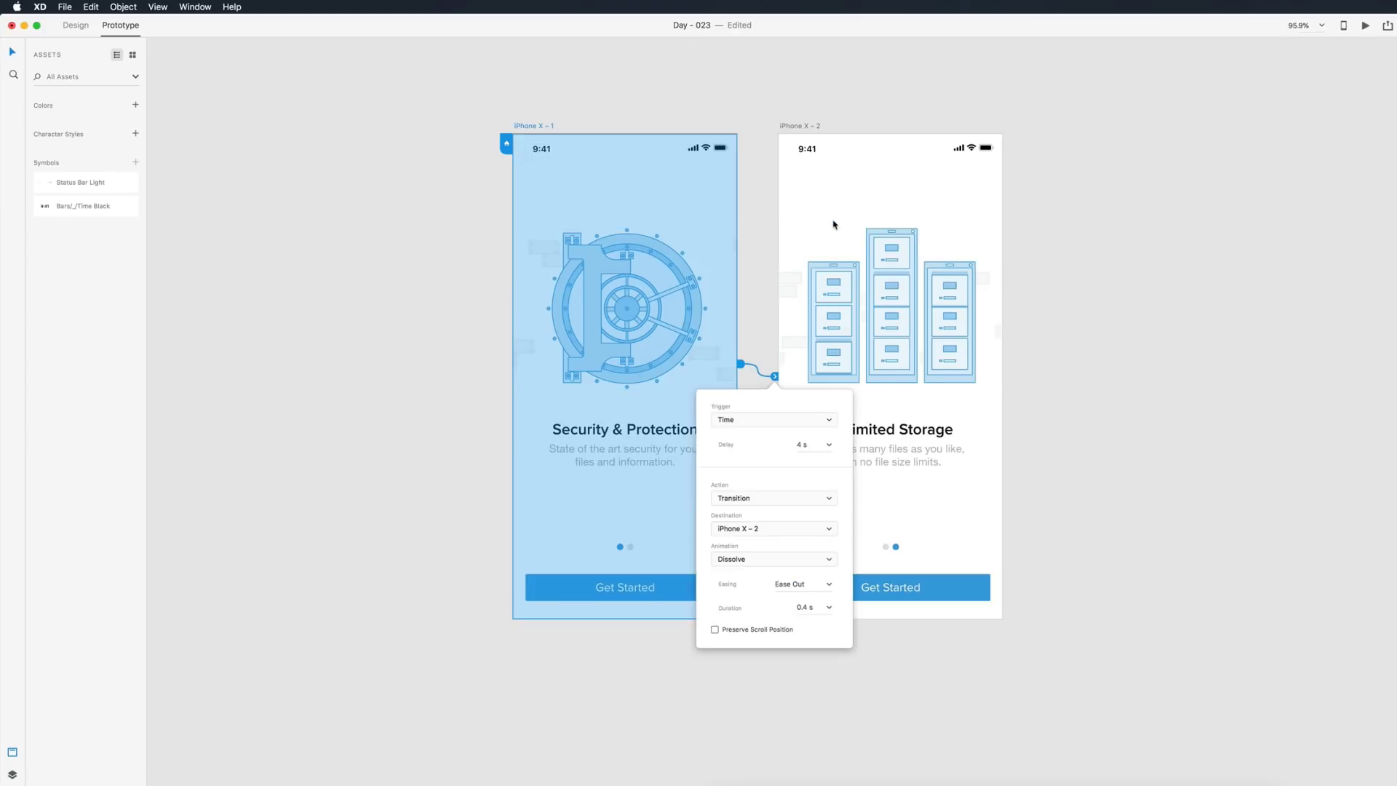
{"action": "left_click", "coordinate": [727, 420]}
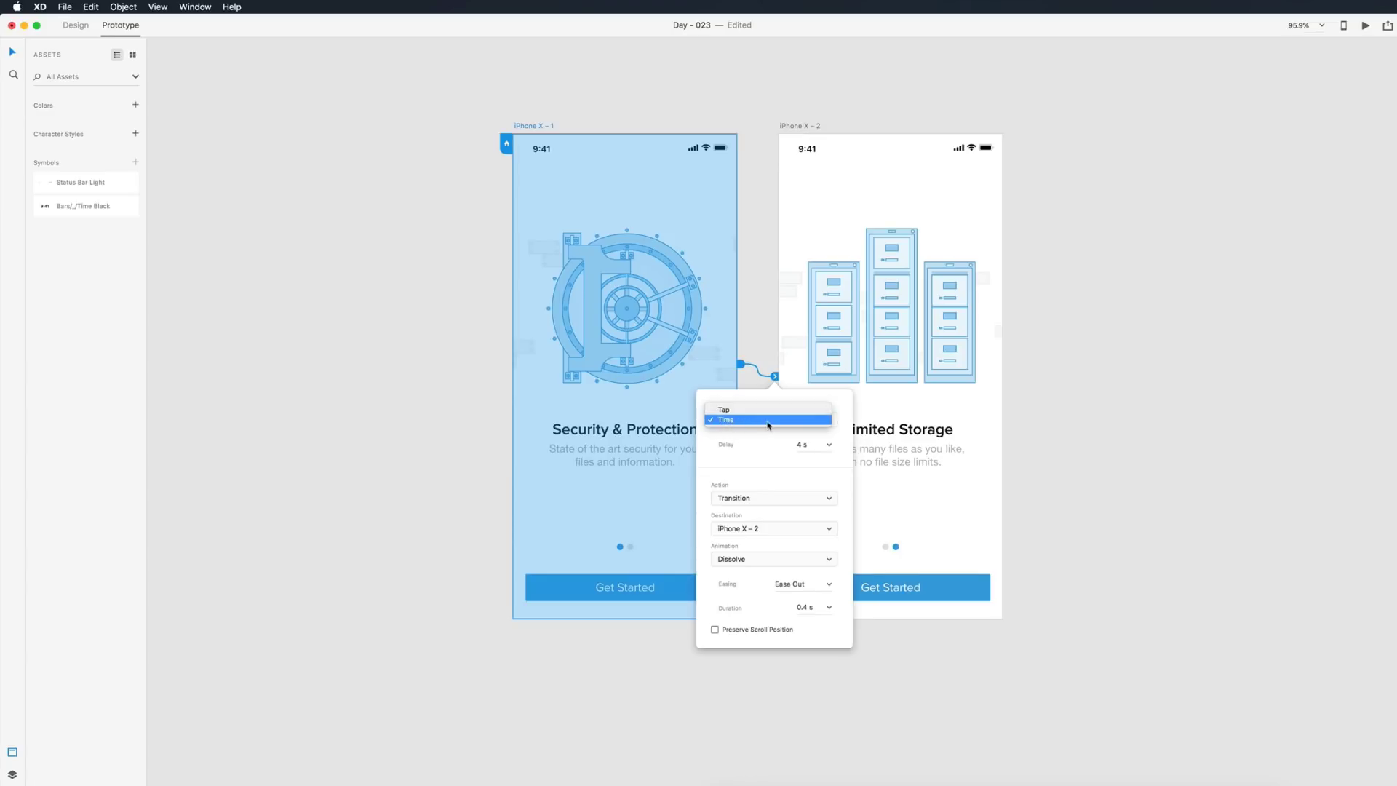
{"action": "left_click", "coordinate": [768, 421]}
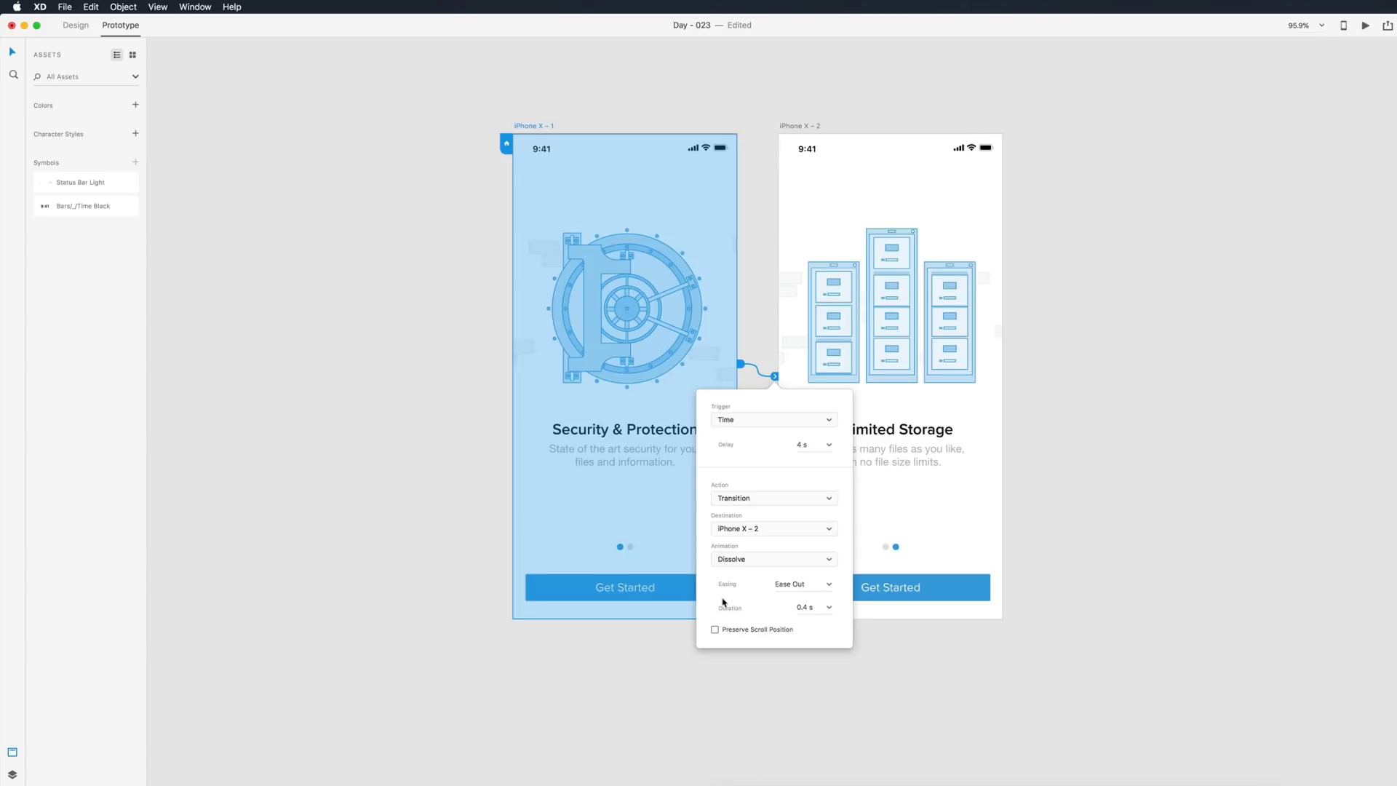
{"action": "left_click", "coordinate": [1105, 383]}
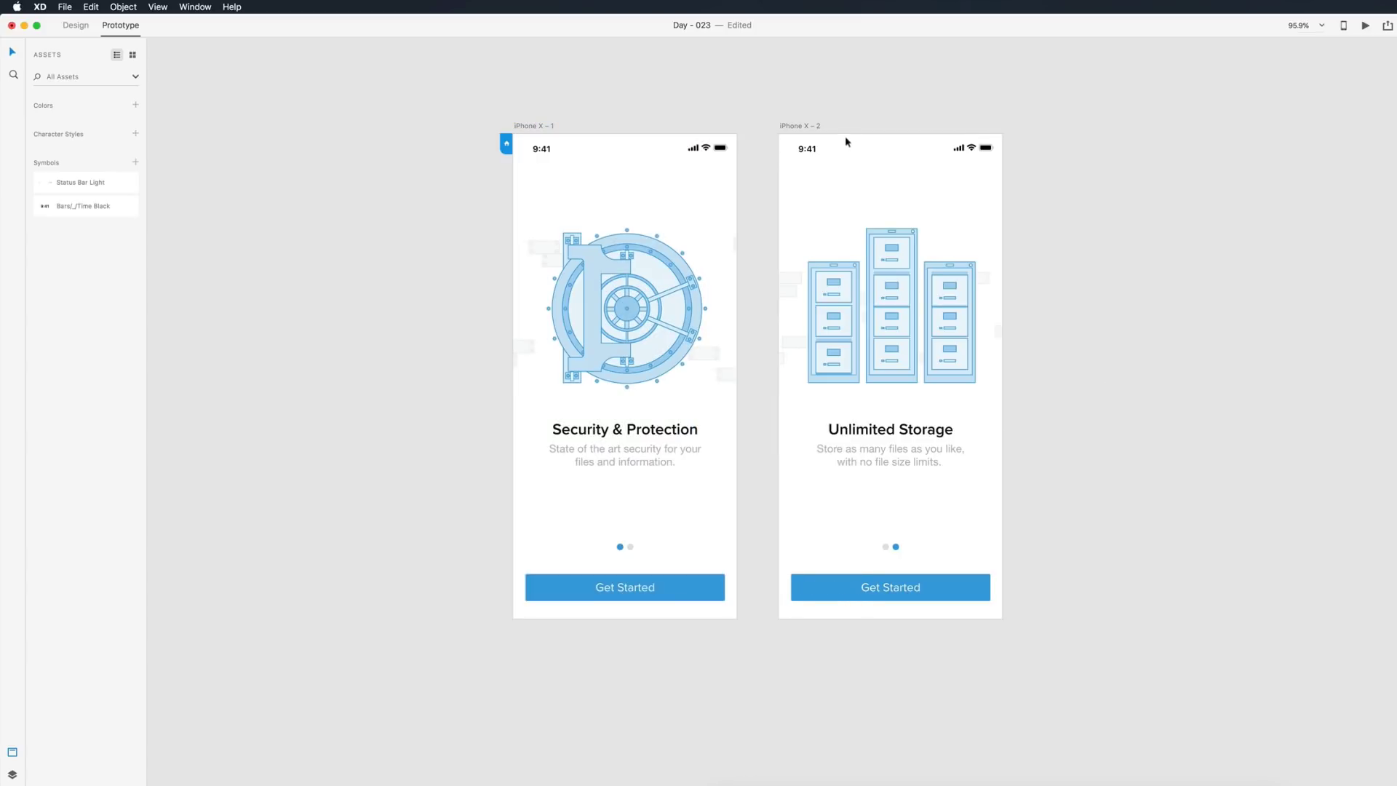
- Link iPhone X – 2 back to iPhone X – 1 to complete the loop
{"action": "left_click", "coordinate": [796, 129]}
{"action": "left_click_drag", "start_coordinate": [1006, 364], "coordinate": [710, 230]}
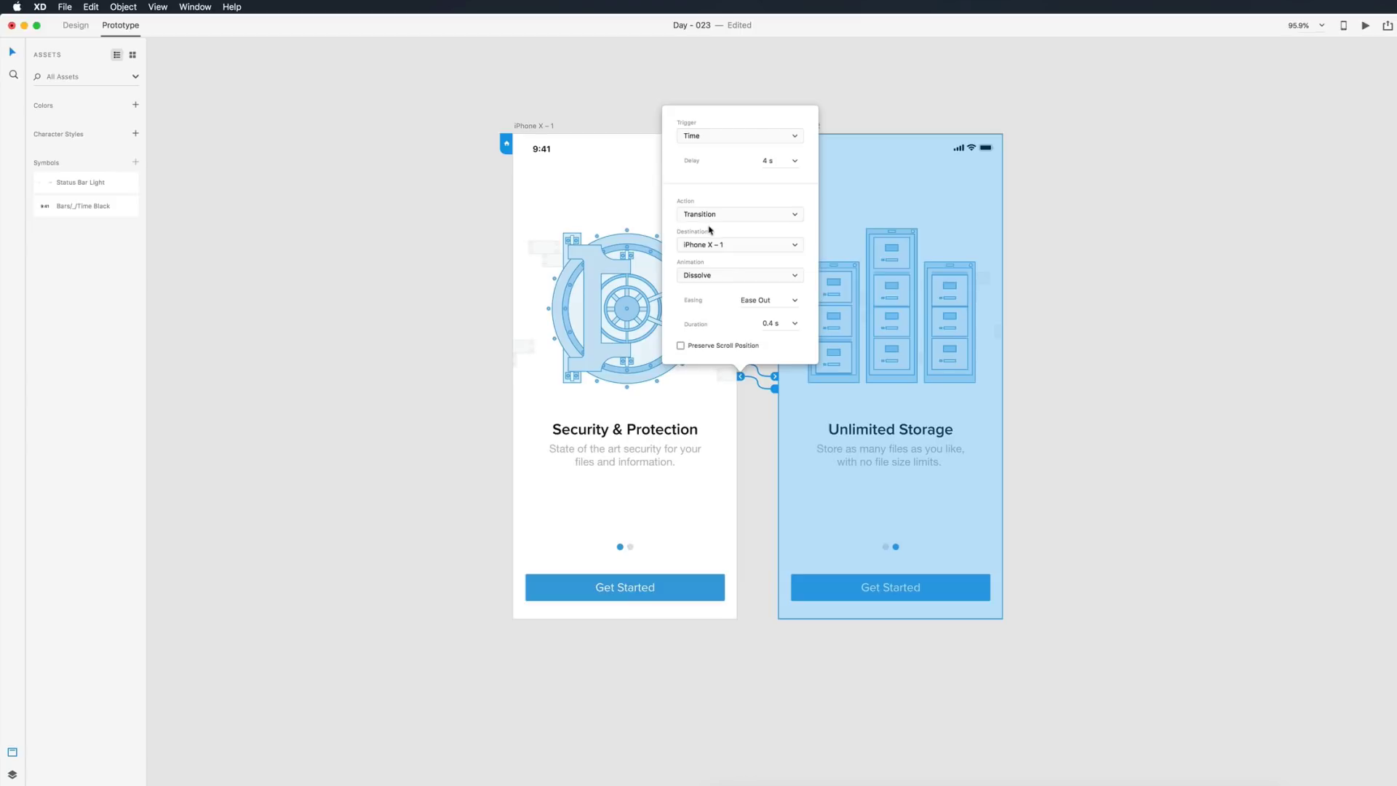
{"action": "left_click", "coordinate": [1202, 284]}
- Launch Desktop Preview and let the onboarding screens dissolve automatically
{"action": "left_click", "coordinate": [1365, 27]}
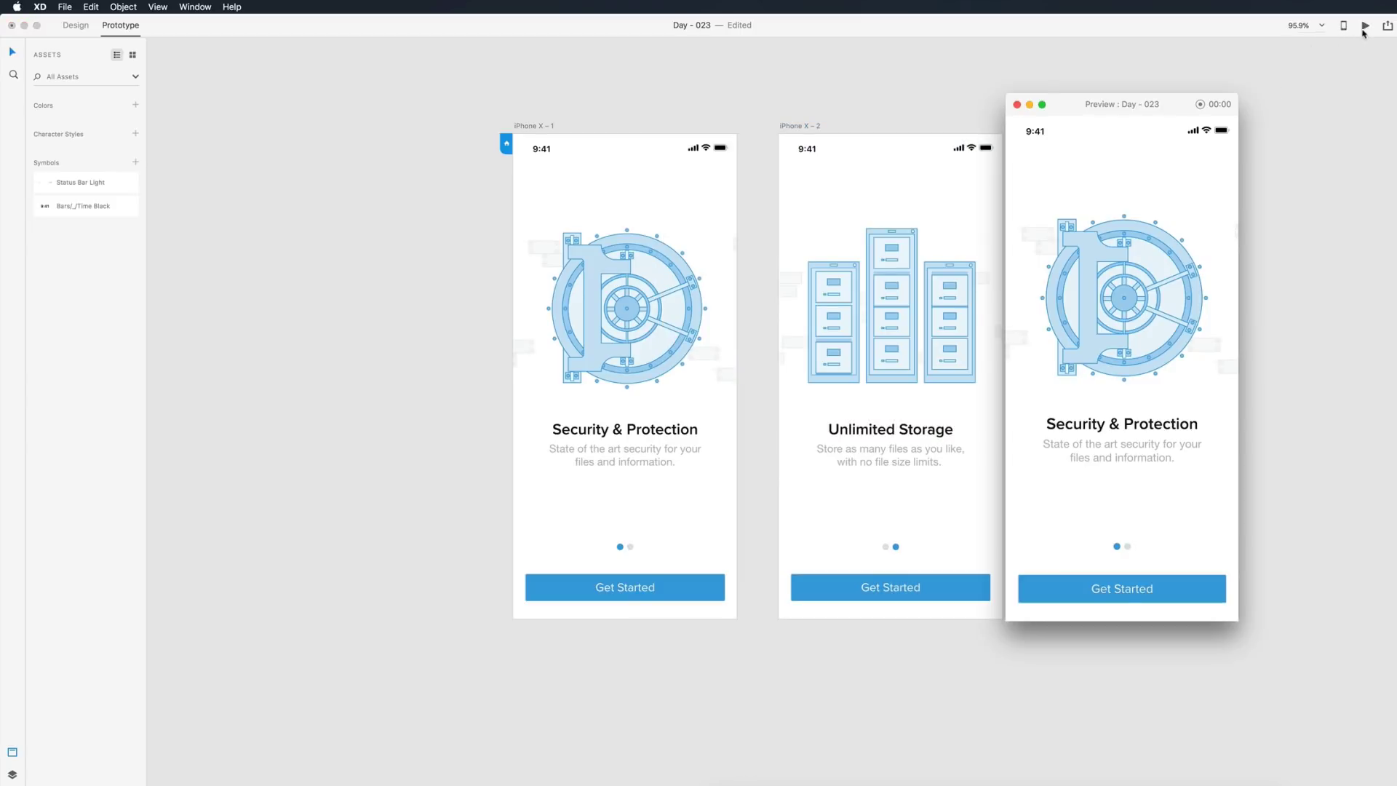